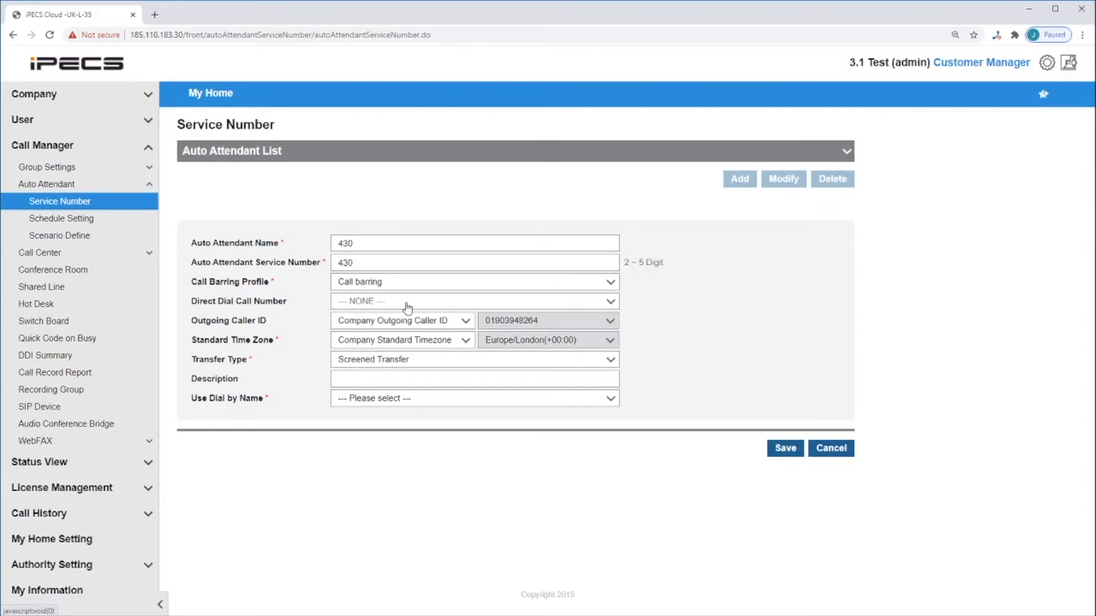
- Keep the company outgoing caller ID and company standard time zone for auto attendant 430, and set its transfer type to Blind Transfer
left_click(380, 321)
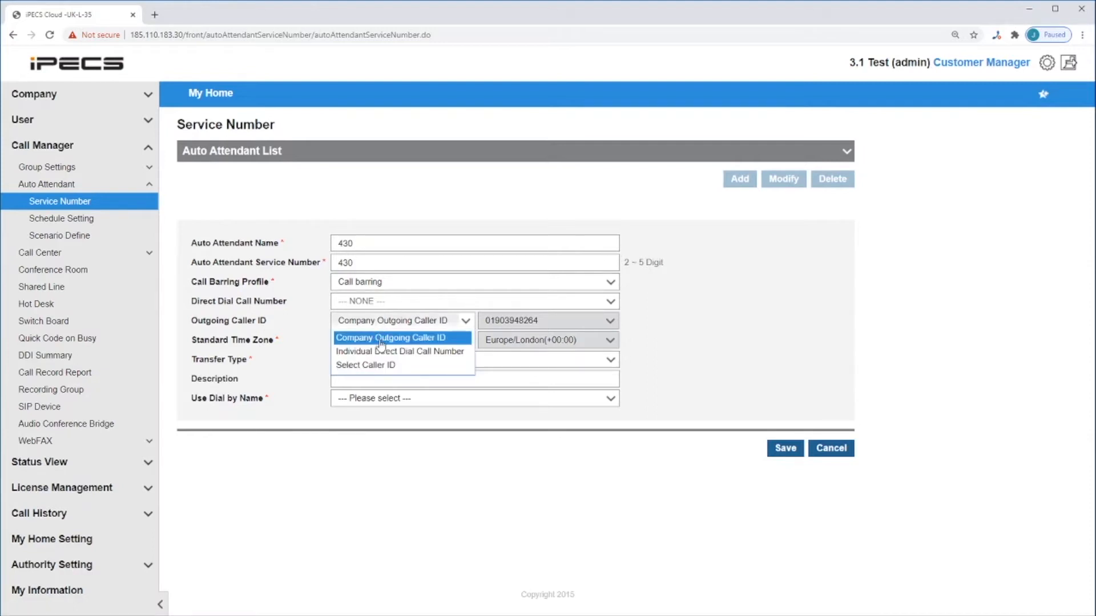
left_click(380, 341)
left_click(415, 342)
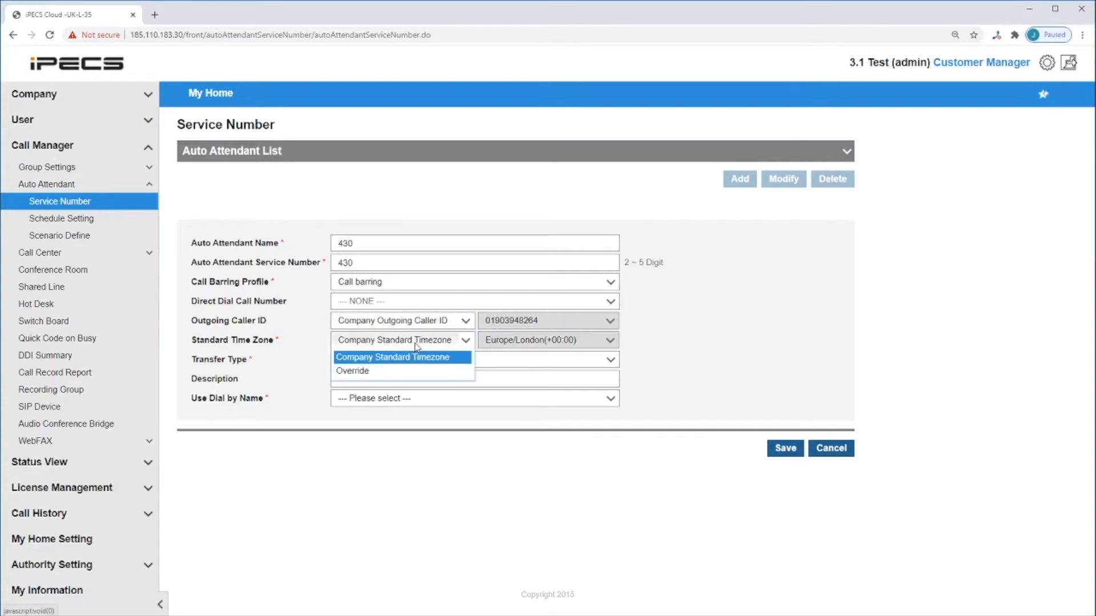
left_click(416, 345)
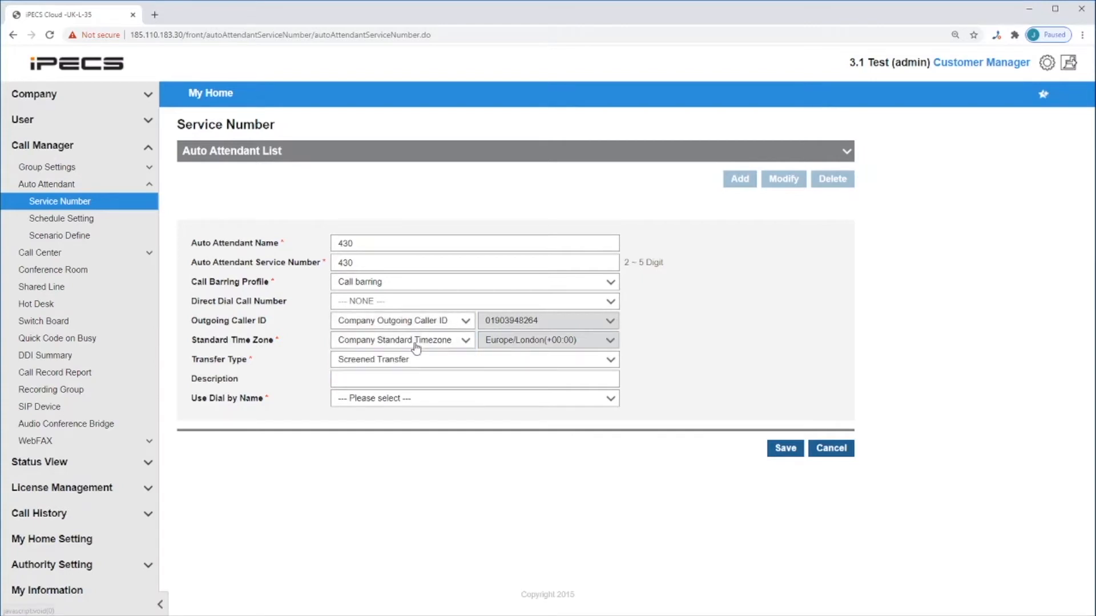
left_click(381, 360)
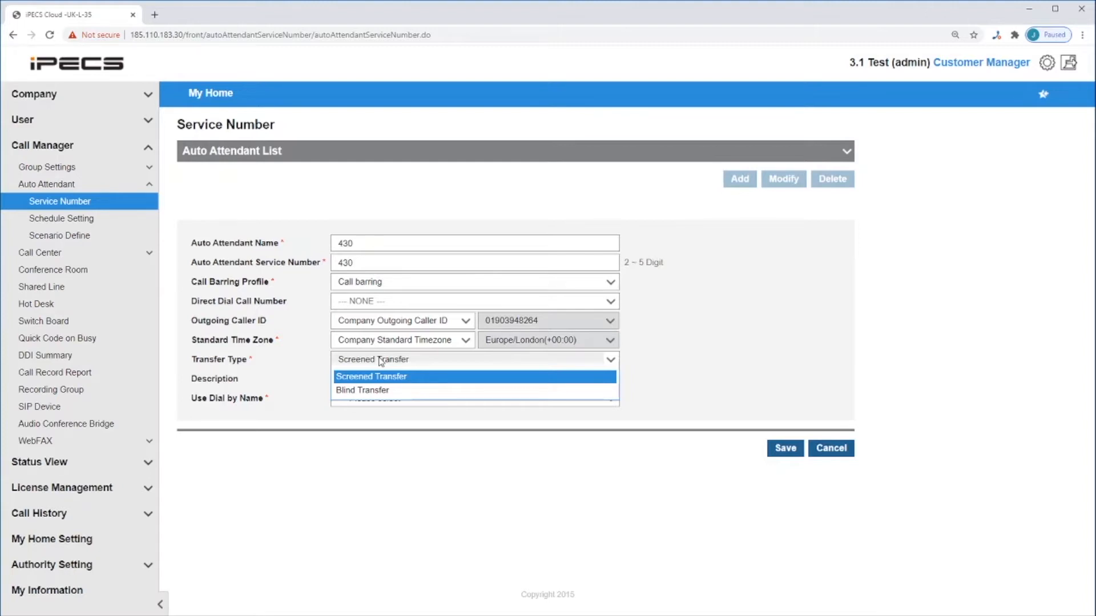
left_click(376, 391)
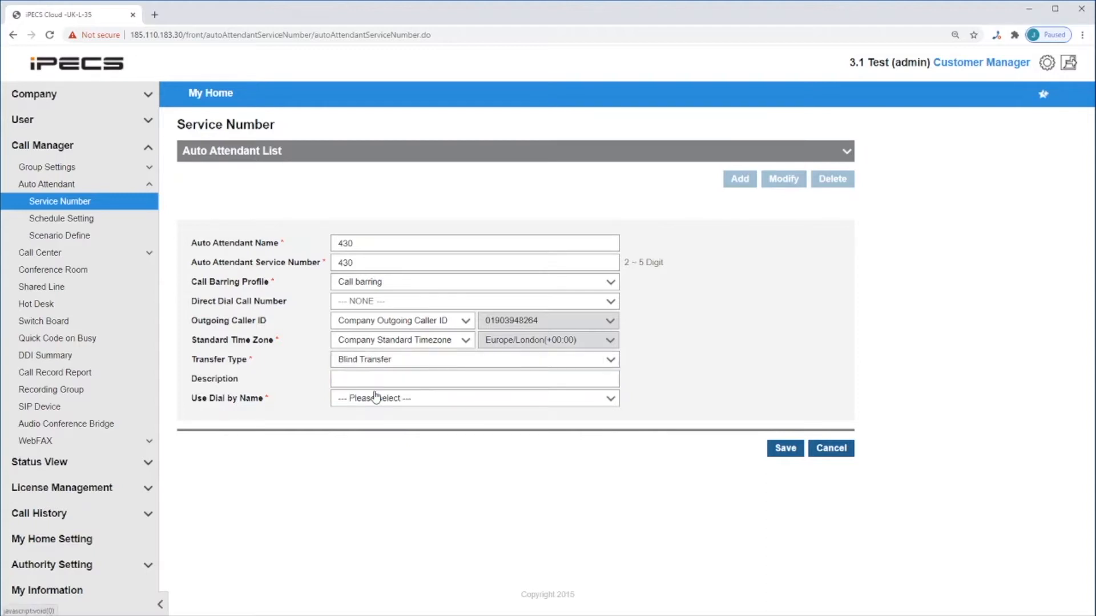
- Enable Use Dial by Name for auto attendant 430 and set the dial by name play type to Extension Play
left_click(401, 404)
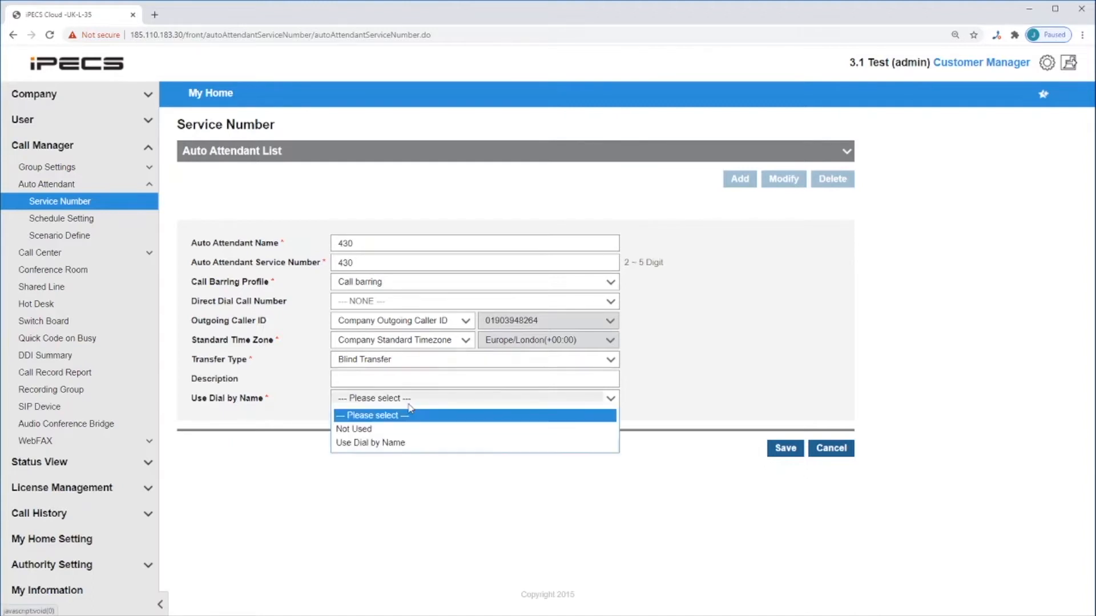
left_click(400, 450)
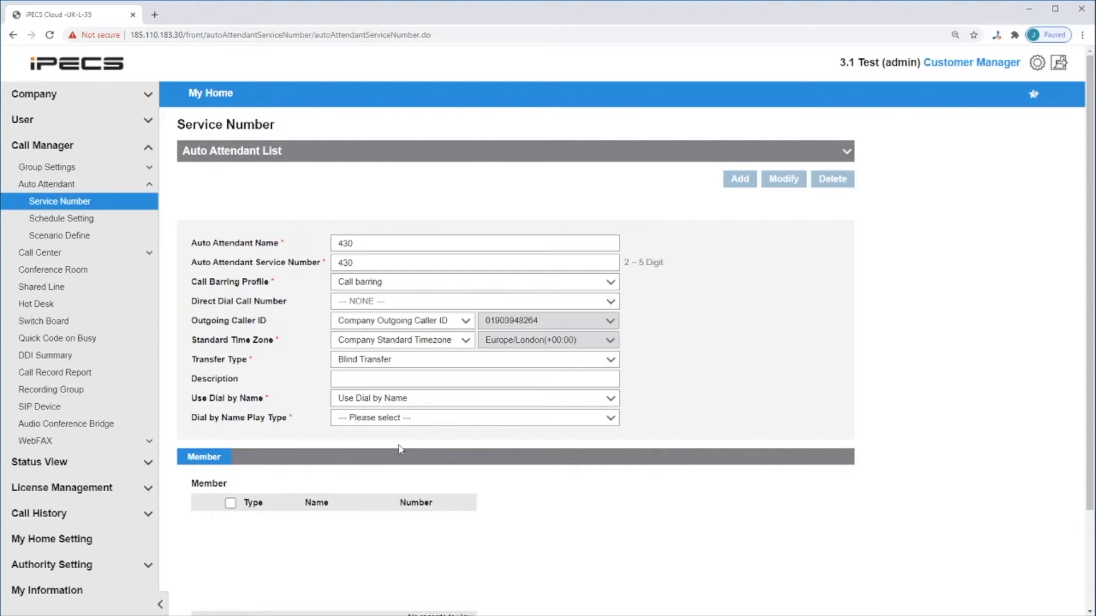
scroll(400, 449, "down", 1)
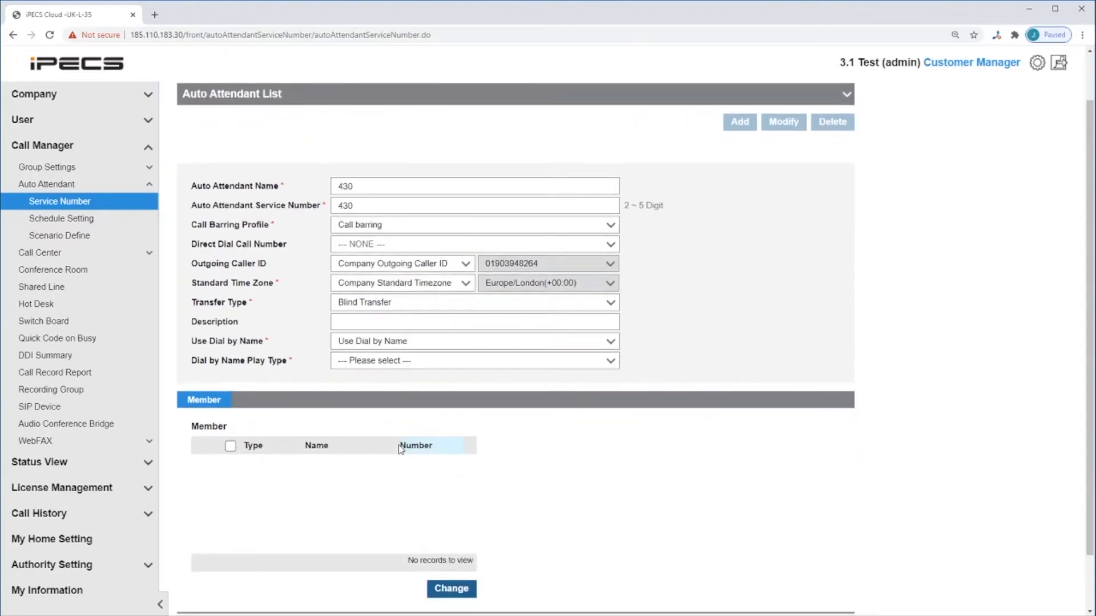
left_click(452, 364)
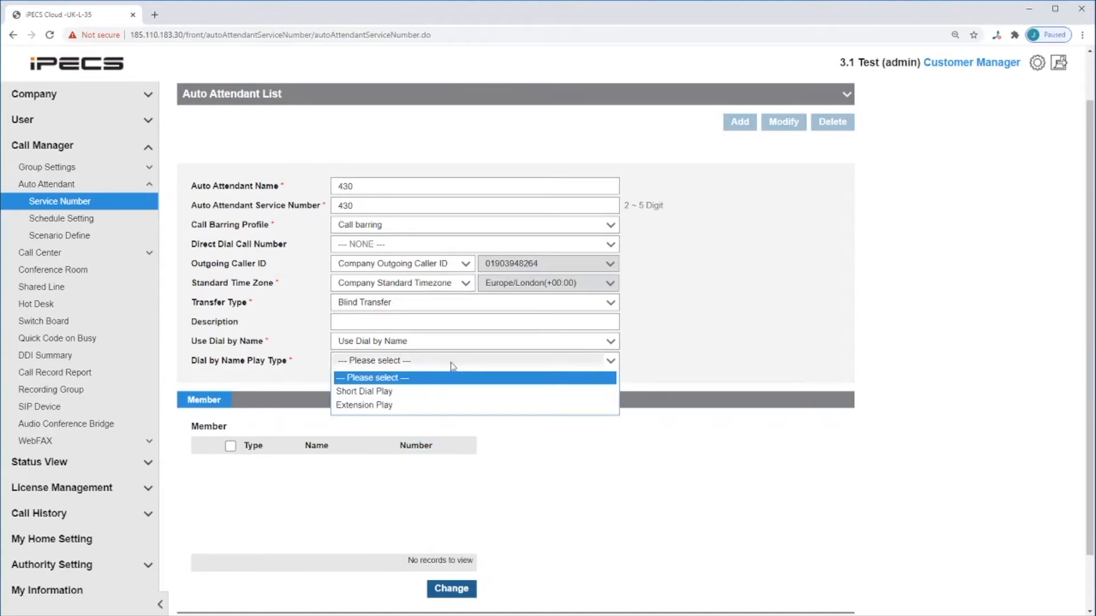
left_click(431, 405)
- Add extensions 200, 201 and 202 as members of auto attendant 430 and save the new service number
scroll(431, 405, "down", 1)
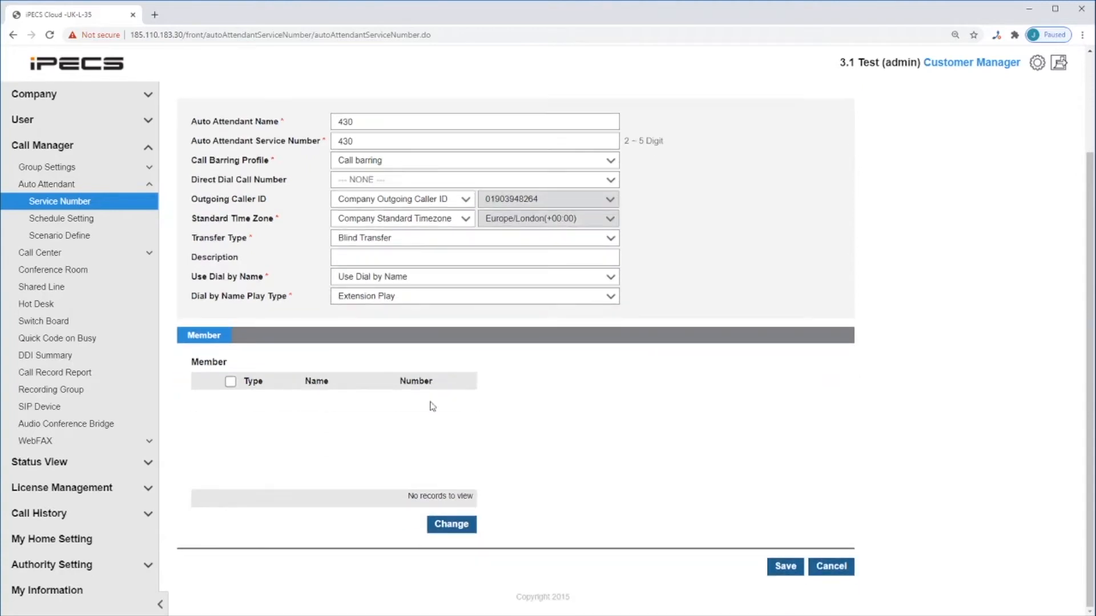
left_click(451, 524)
left_click(544, 400)
left_click(543, 419)
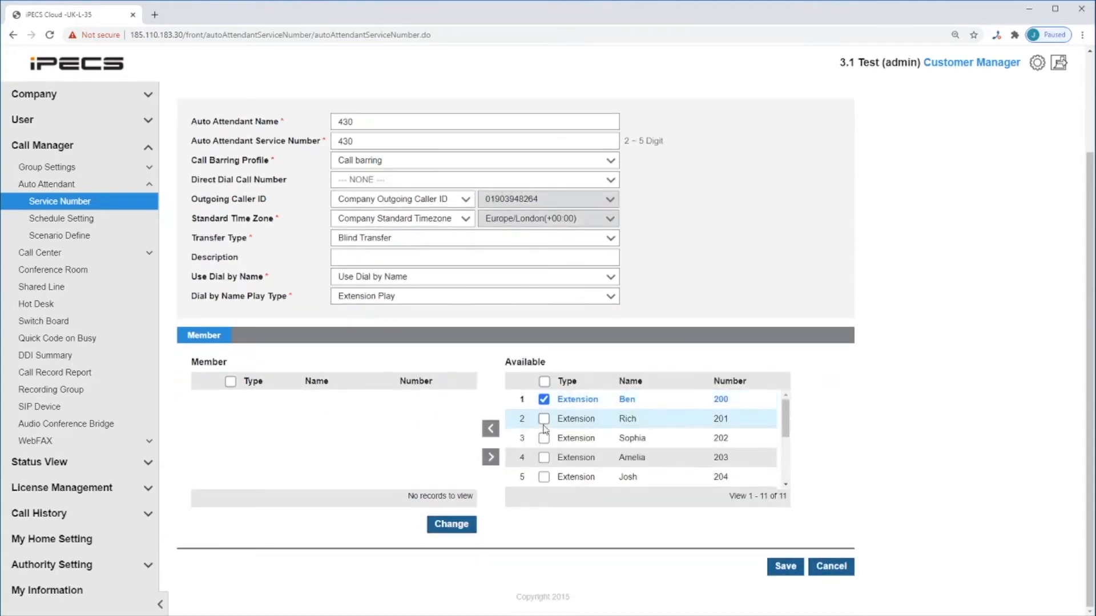
left_click(543, 438)
left_click(491, 430)
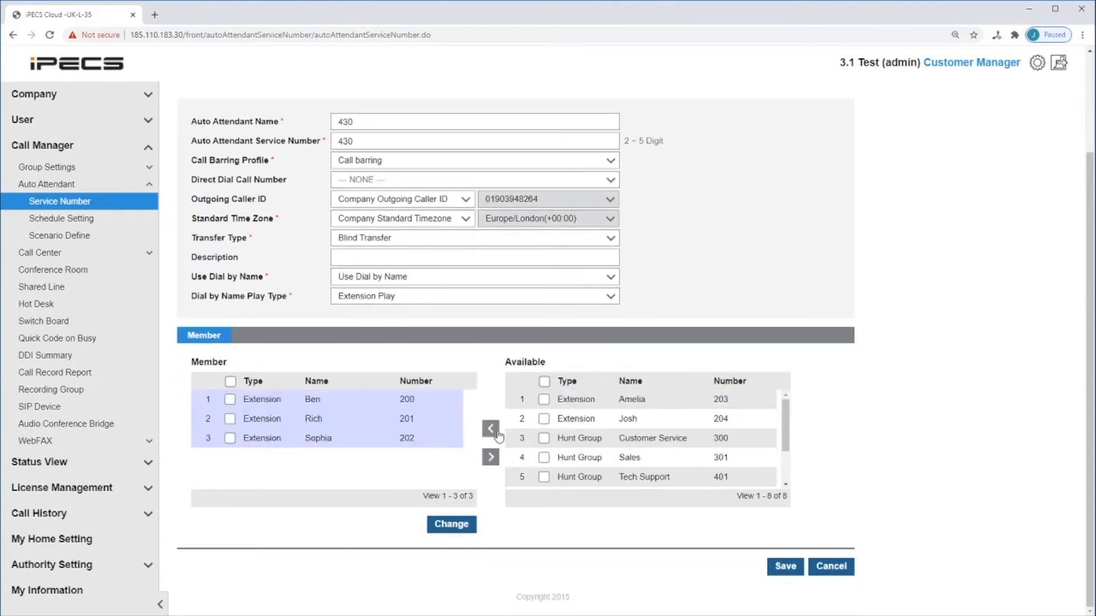
left_click(785, 570)
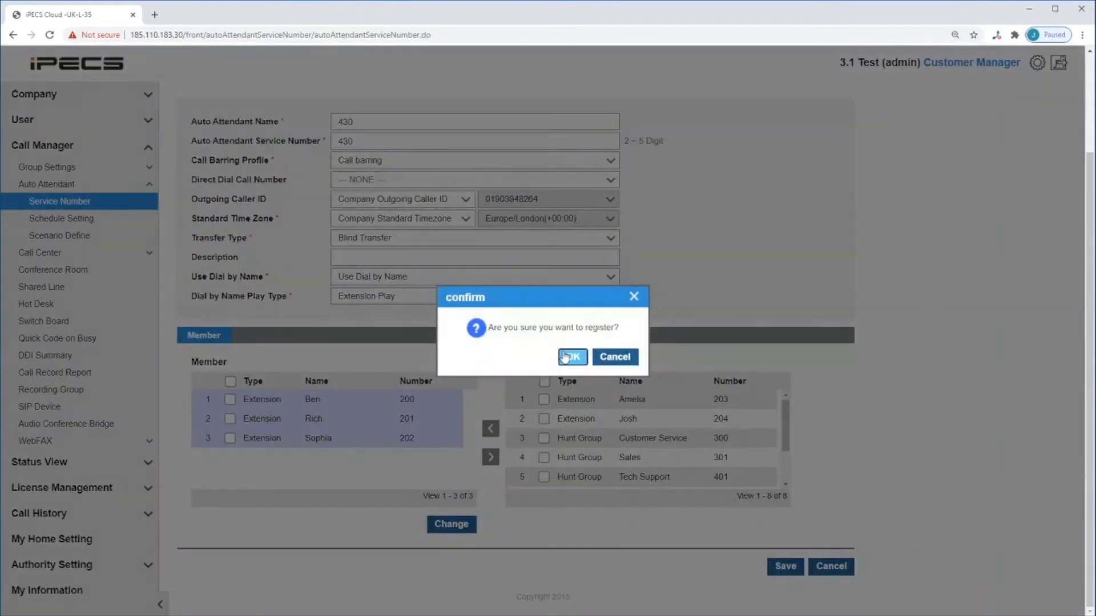
left_click(572, 357)
left_click(631, 359)
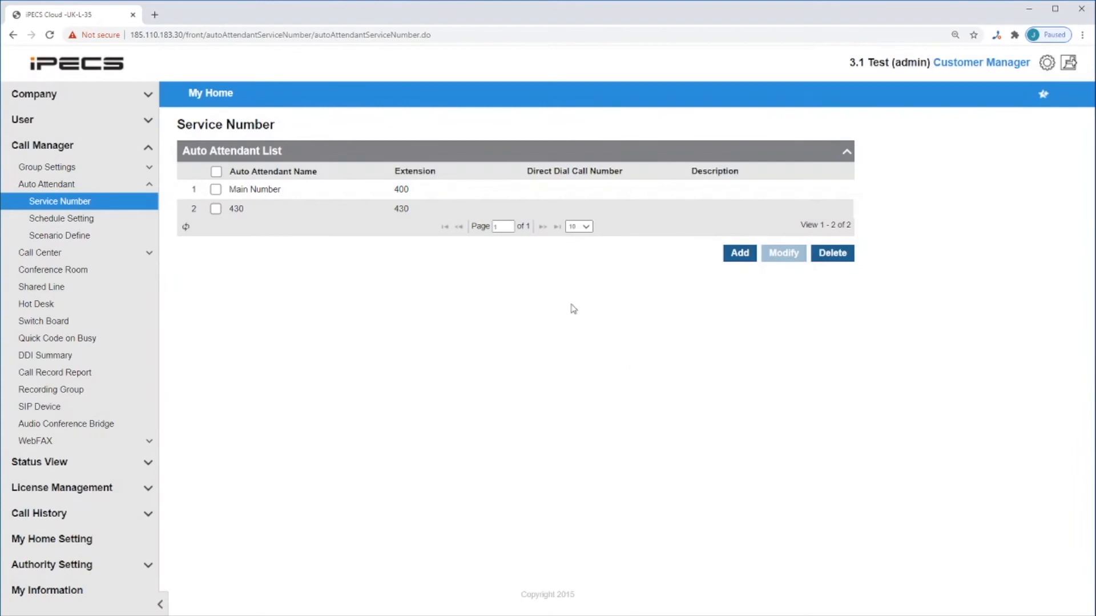
- Start a new schedule for auto attendant 430 in the schedule settings and name it "430 - mondays"
left_click(106, 225)
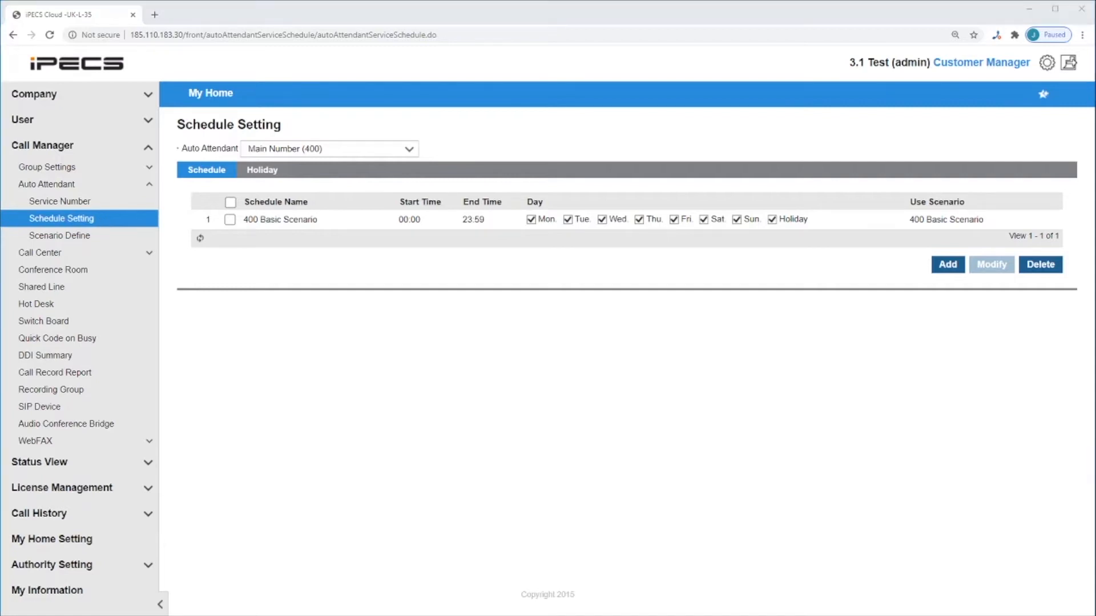
left_click(410, 150)
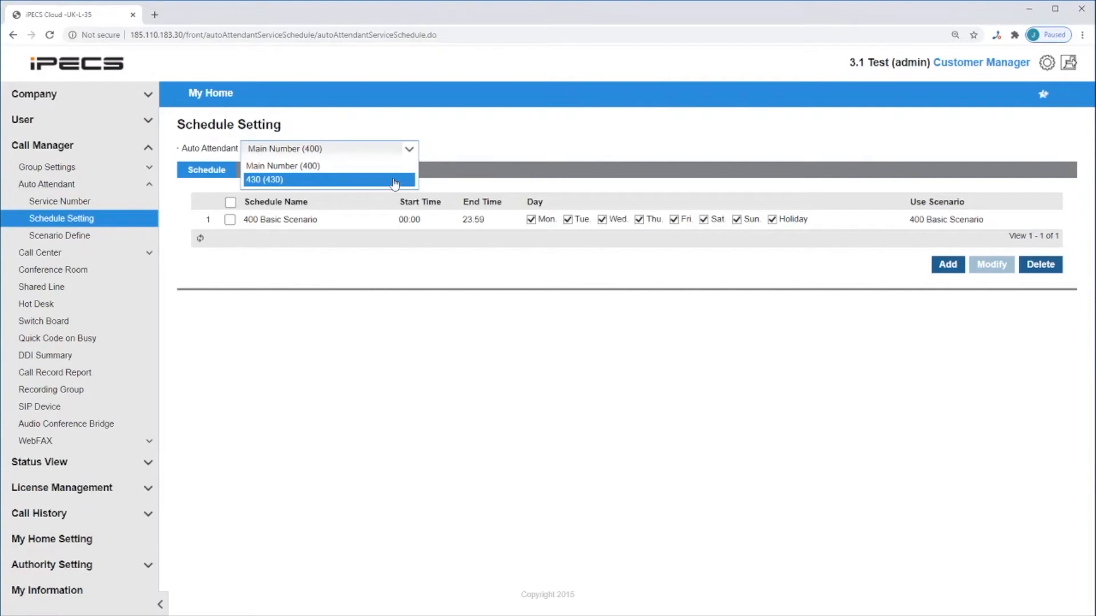
left_click(394, 181)
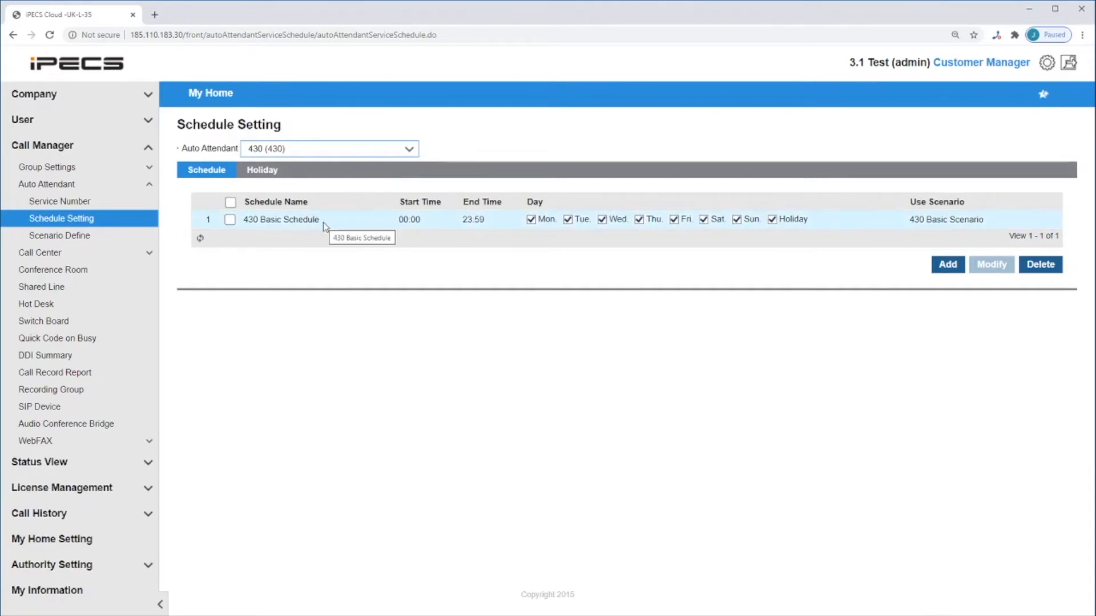
left_click(947, 265)
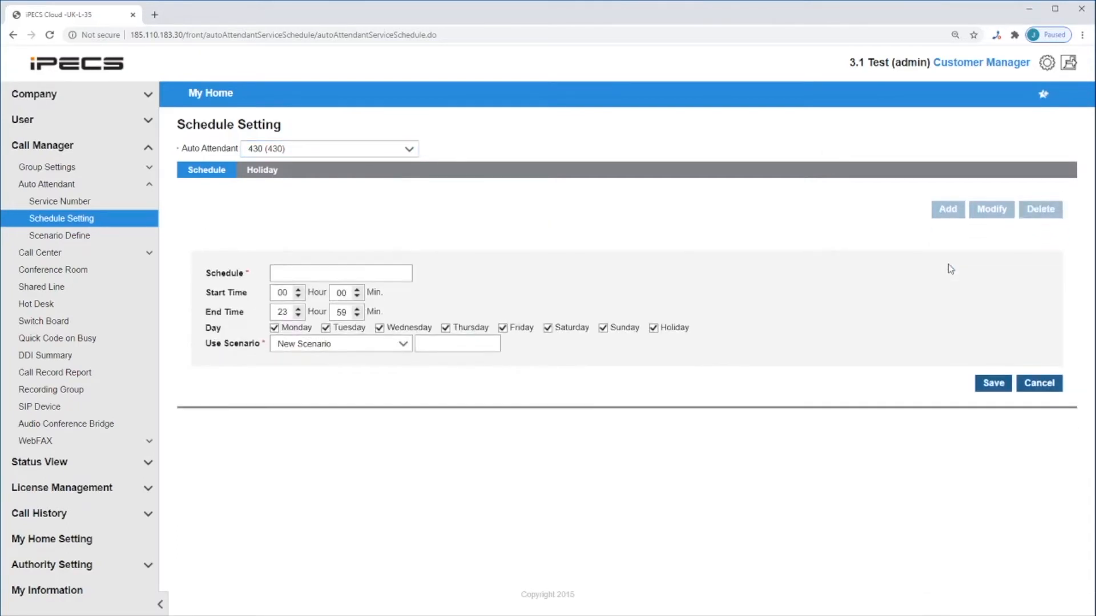
left_click(355, 271)
type("430")
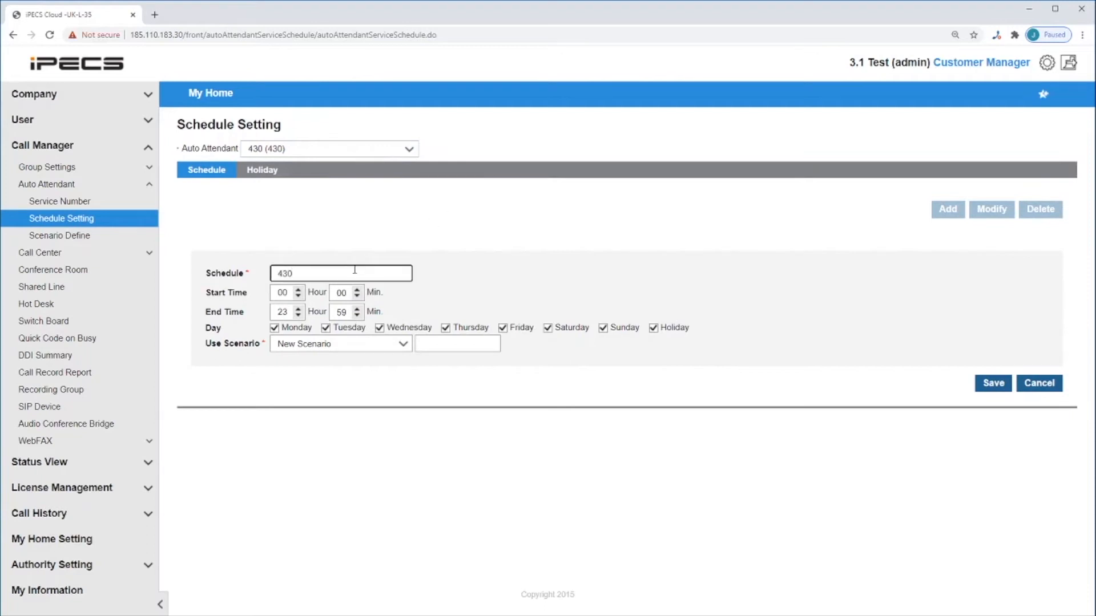
type(" - mondays")
- Restrict the "430 - mondays" schedule to Monday by excluding Tuesday through Sunday and Holiday
left_click(325, 327)
left_click(379, 328)
left_click(445, 328)
left_click(503, 328)
left_click(548, 327)
left_click(602, 328)
left_click(653, 327)
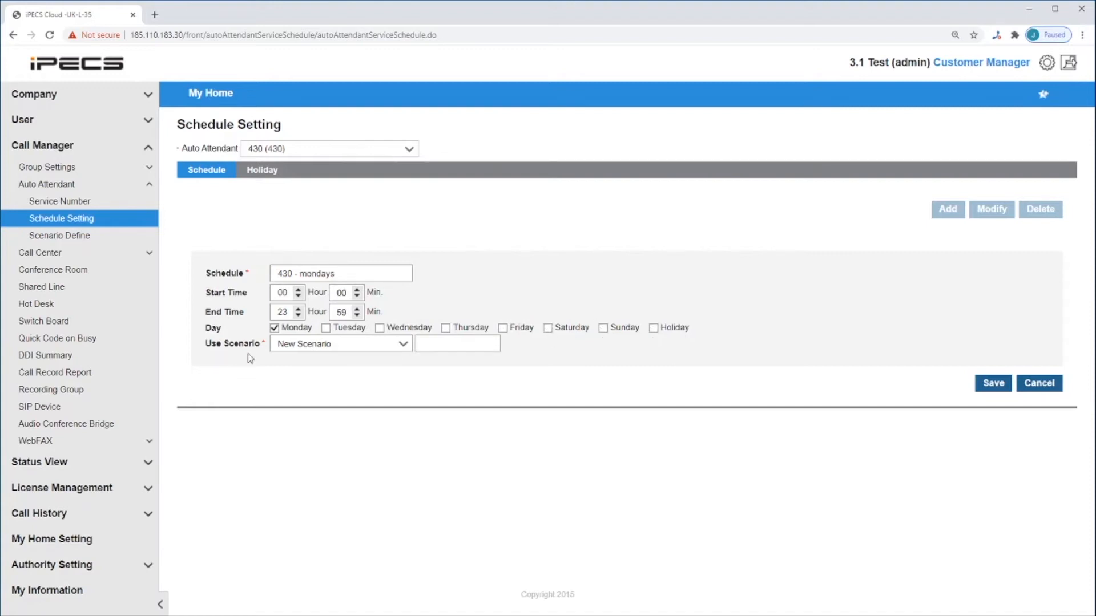
- Assign a new scenario named "430" to the "430 - mondays" schedule and save it
left_click(467, 344)
type("430")
left_click(993, 384)
left_click(572, 358)
key("Return")
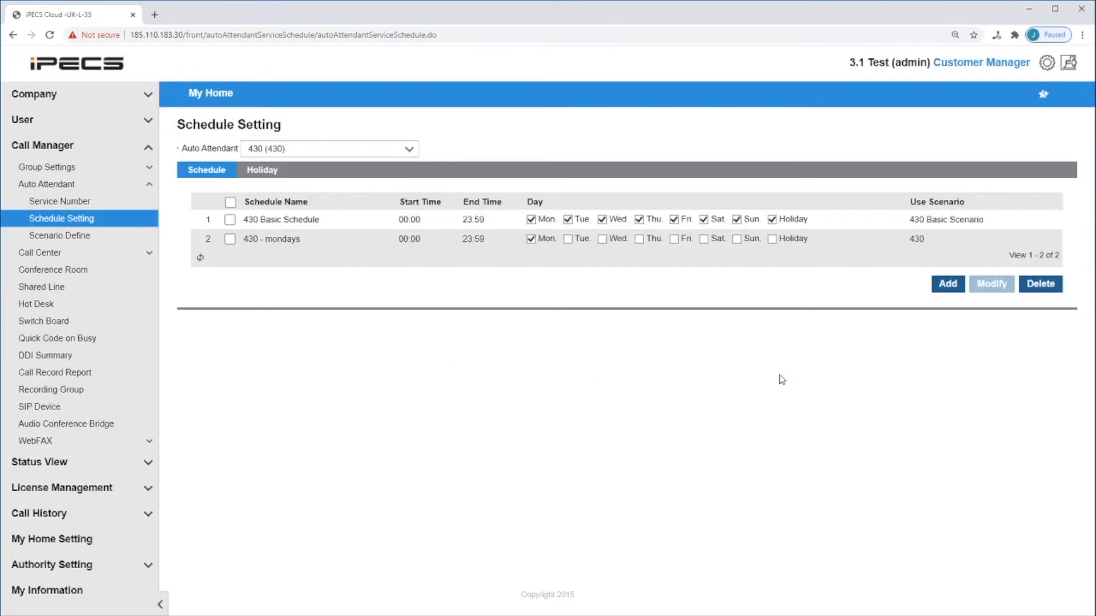
- Start another schedule named "430 - tuesday-friday" and exclude Monday, Saturday, Sunday and Holiday from it
left_click(947, 284)
left_click(400, 274)
type("430 - tuesday-friday")
left_click(274, 328)
left_click(548, 328)
left_click(605, 328)
left_click(653, 328)
- Assign a new scenario named "430 tuesday-friday" to the Tuesday to Friday schedule and save it
left_click(478, 344)
type("430 - tuesday-friday")
left_click(991, 384)
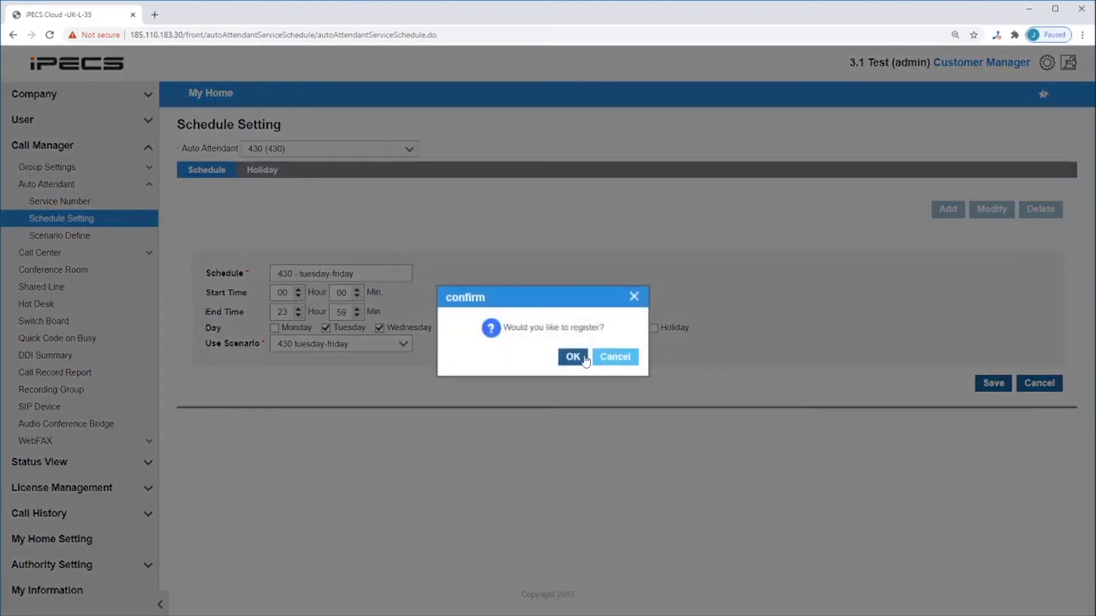
left_click(573, 355)
left_click(624, 359)
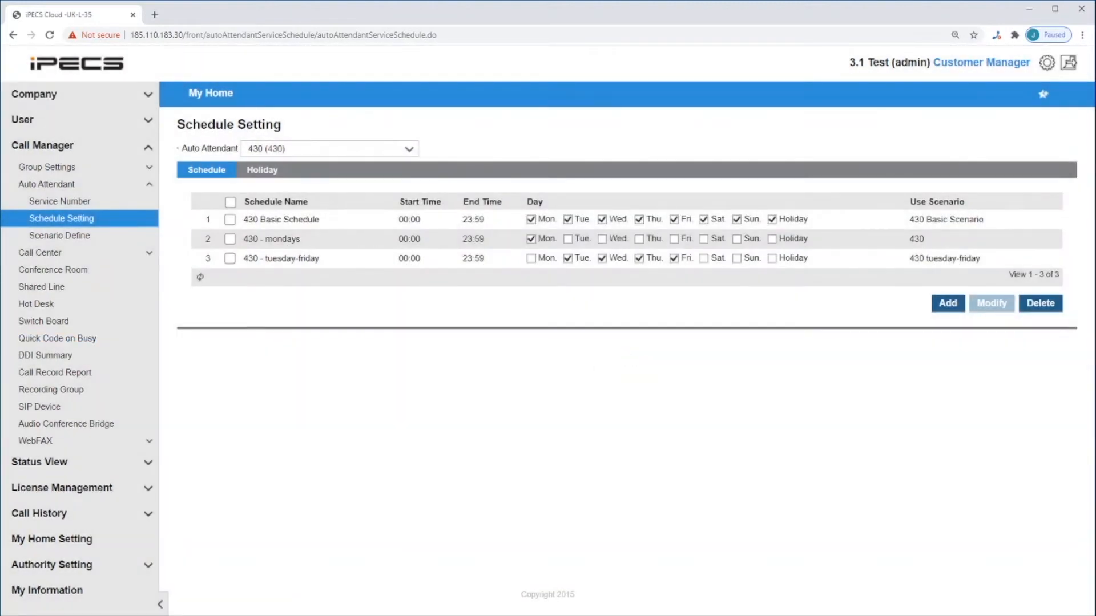
- Add a holiday named "holiday" for auto attendant 430, recurring every year on 05-01
left_click(268, 171)
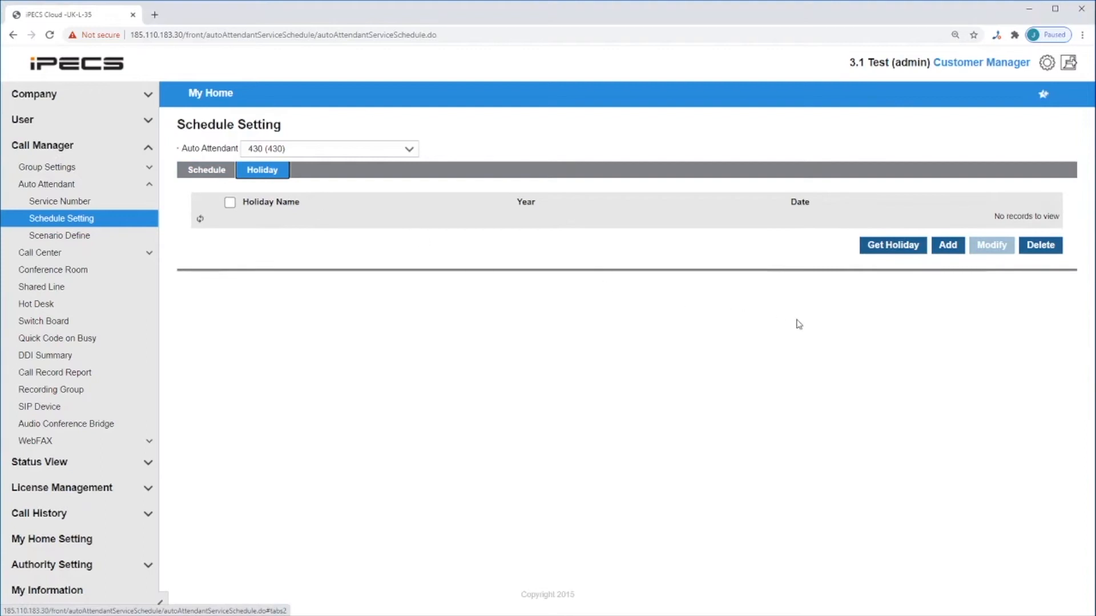
left_click(947, 246)
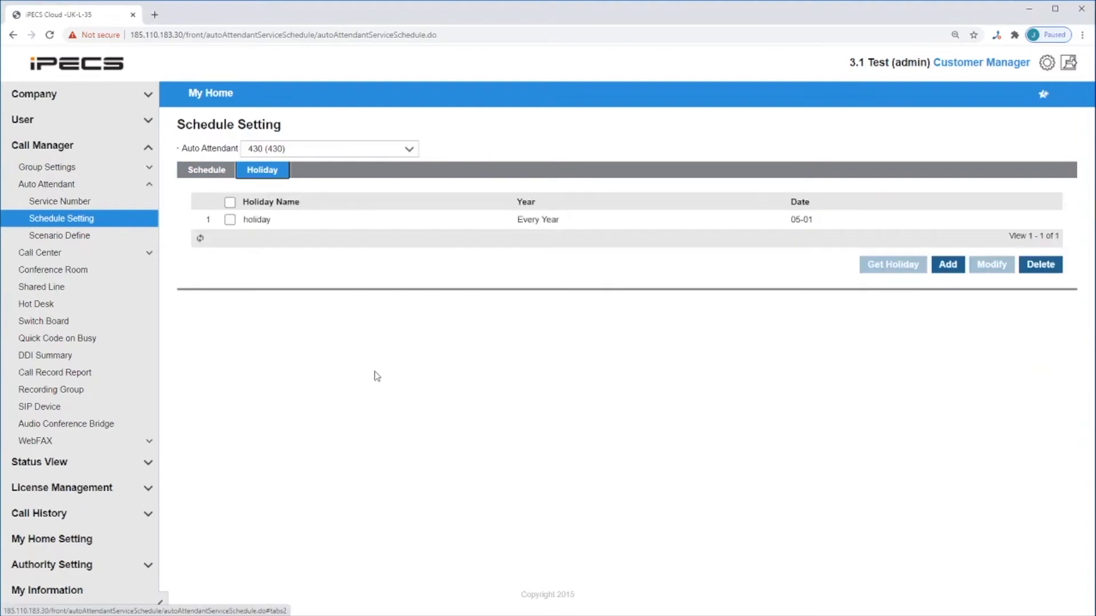
- Go to the scenario definitions and look up scenario 430 of auto attendant 430
left_click(109, 236)
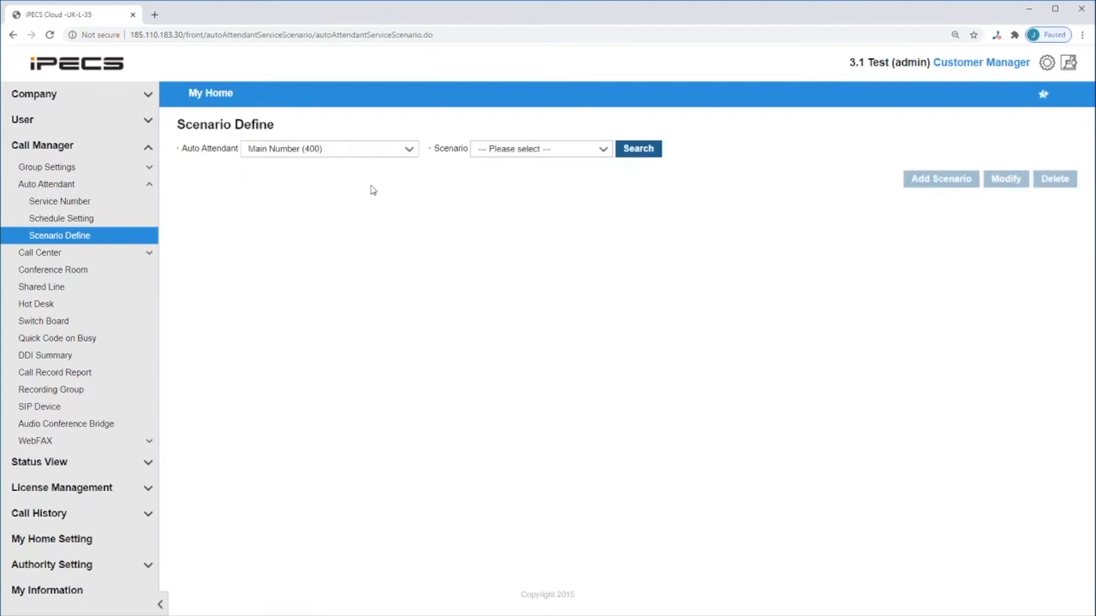
left_click(395, 151)
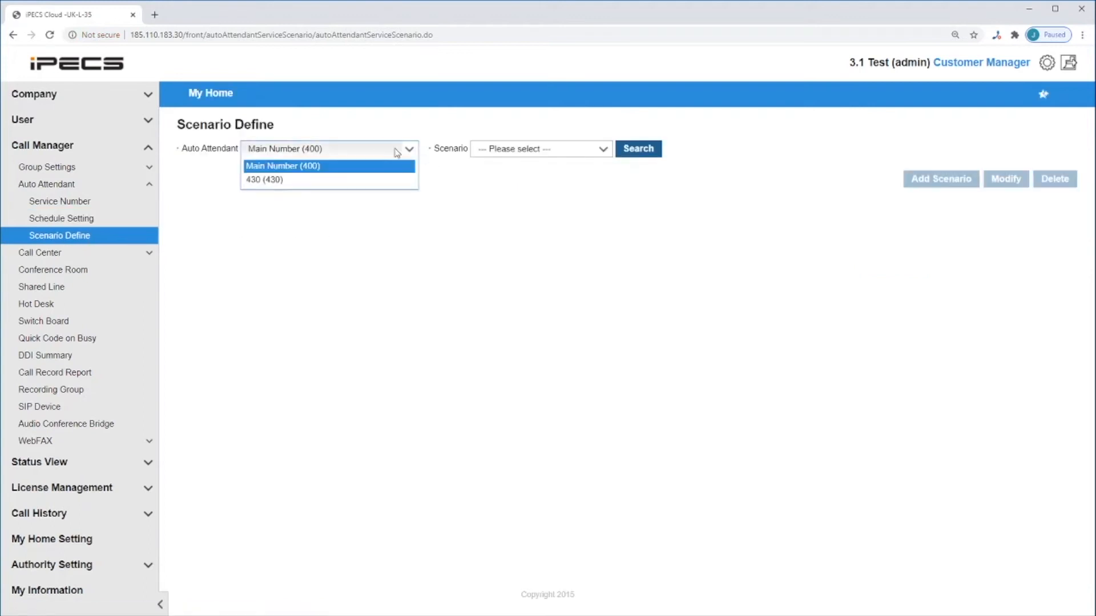
left_click(368, 181)
left_click(557, 152)
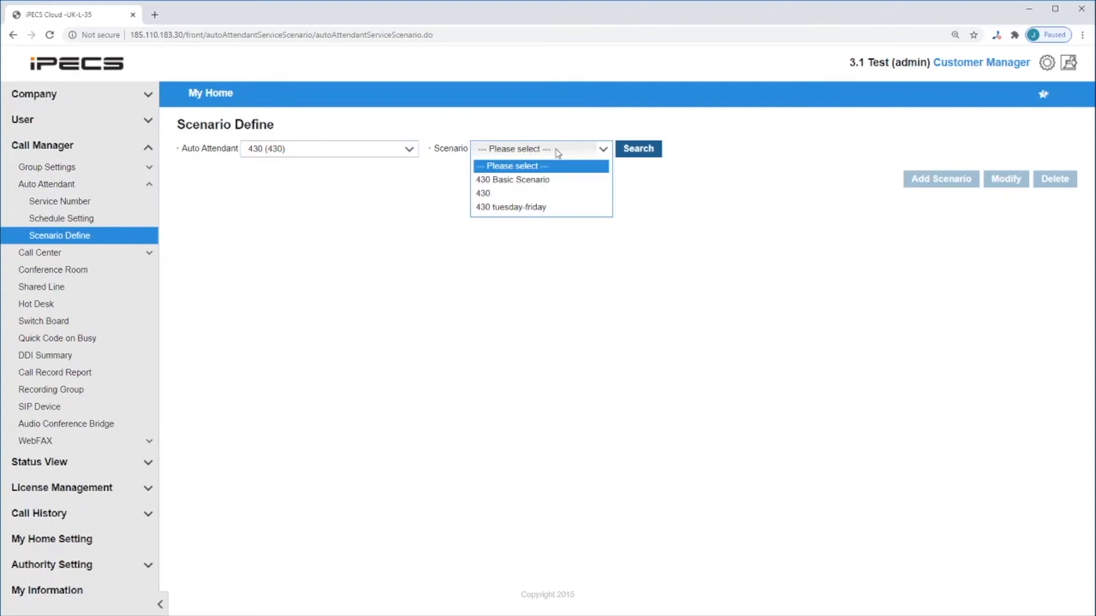
left_click(546, 194)
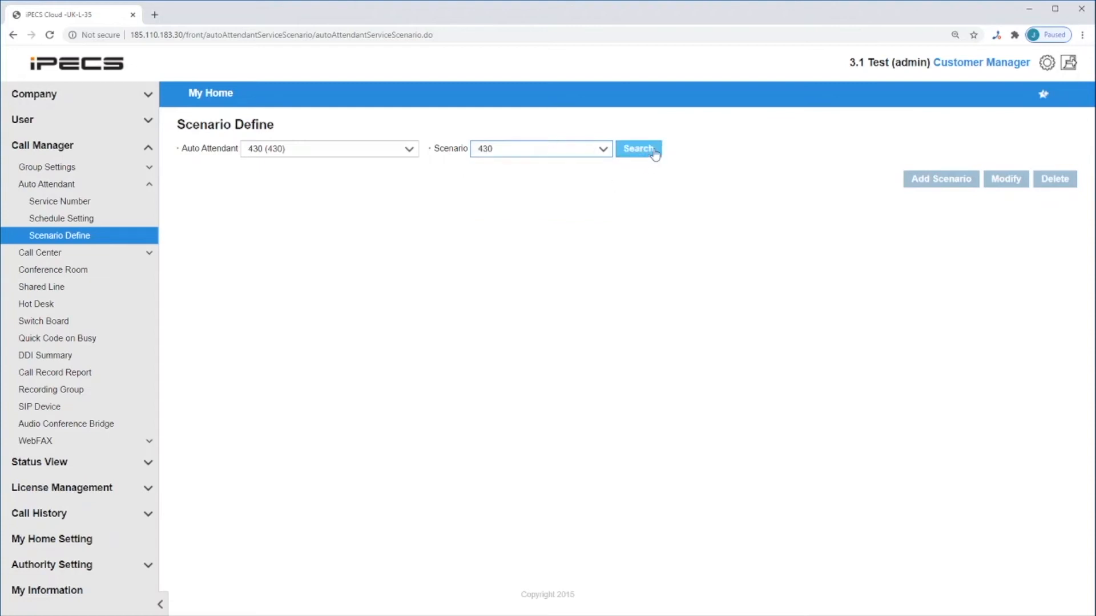
left_click(655, 154)
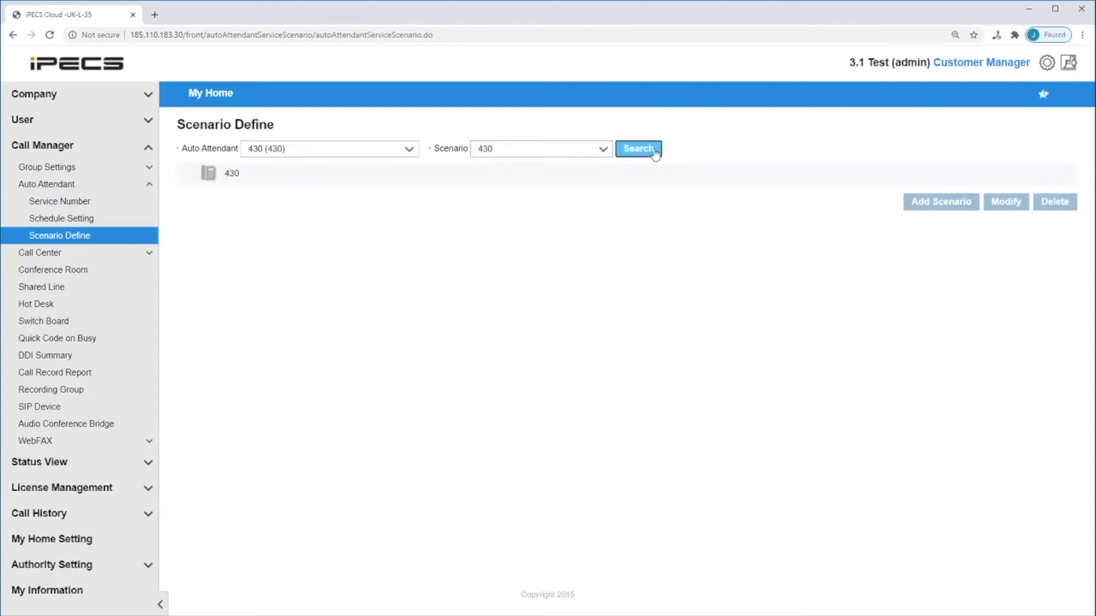
- Start modifying scenario 430 and set its scenario type to General AA
left_click(234, 180)
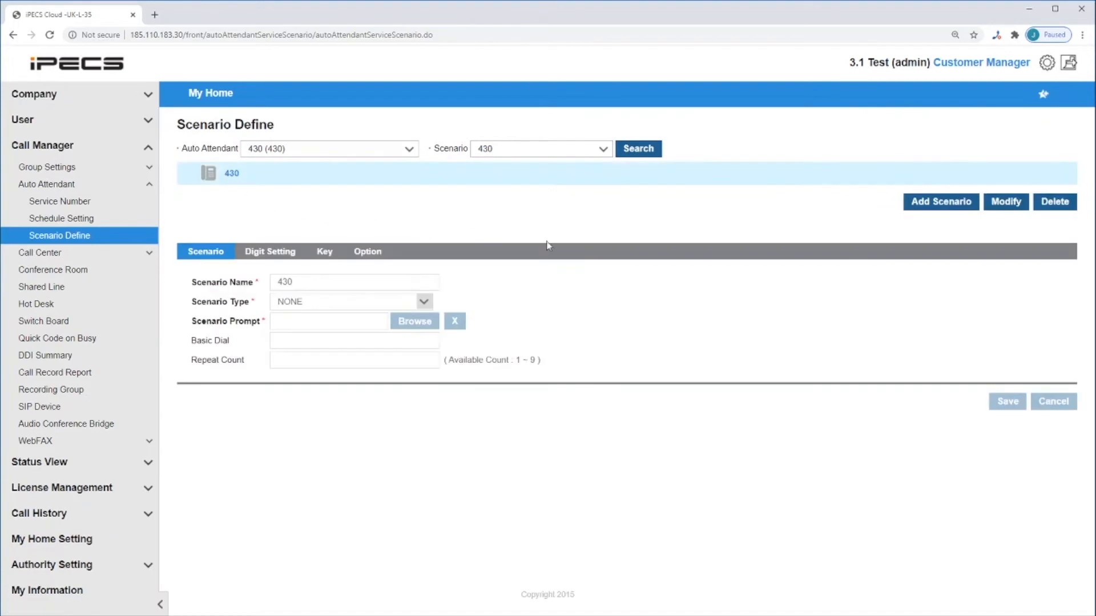
left_click(1005, 205)
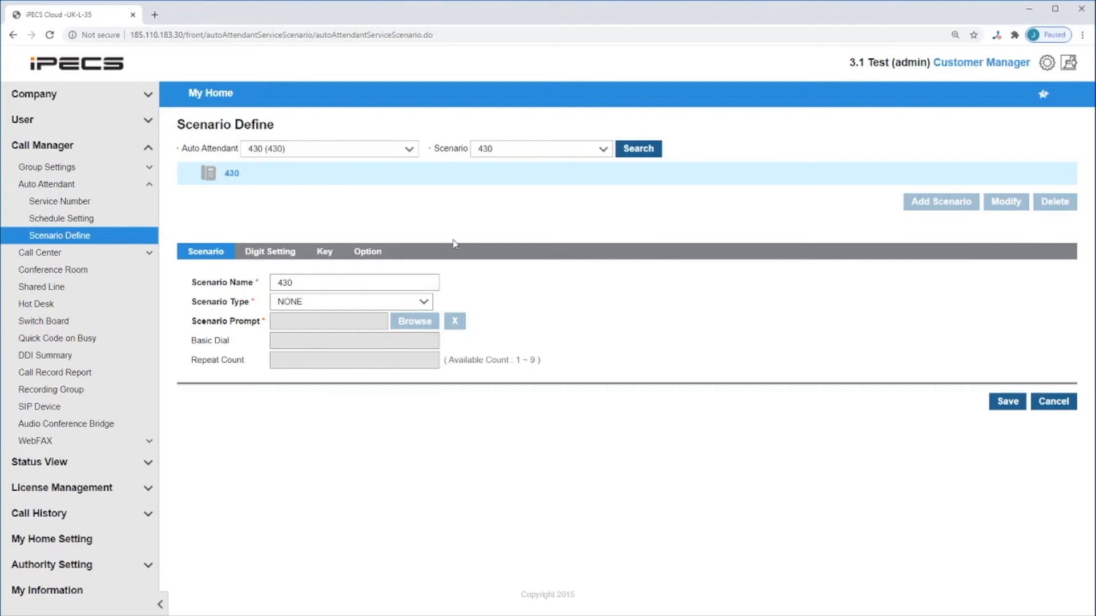
left_click(339, 309)
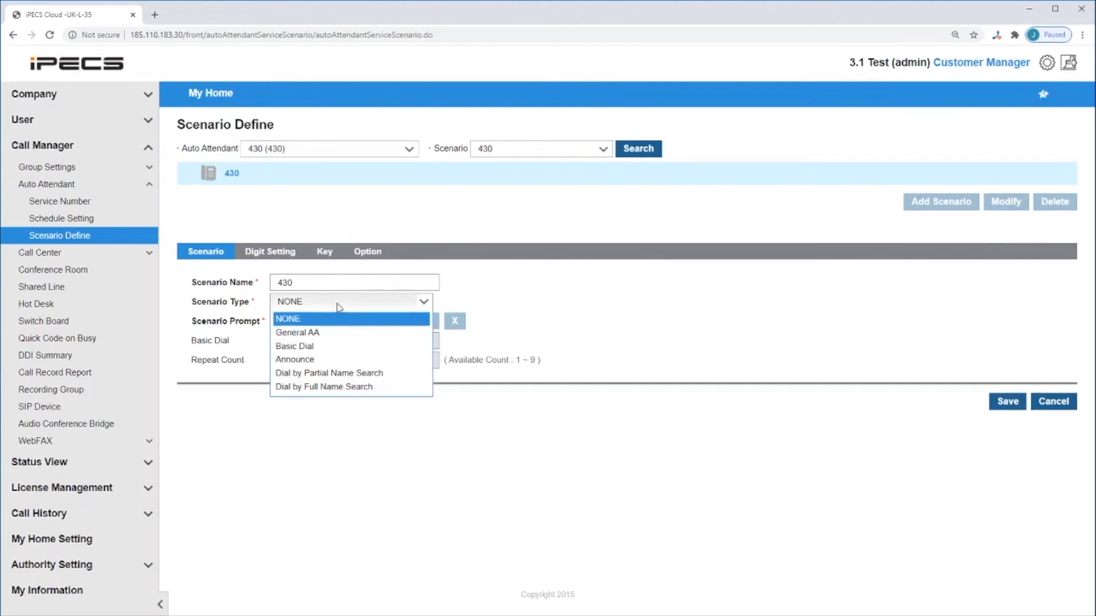
left_click(330, 334)
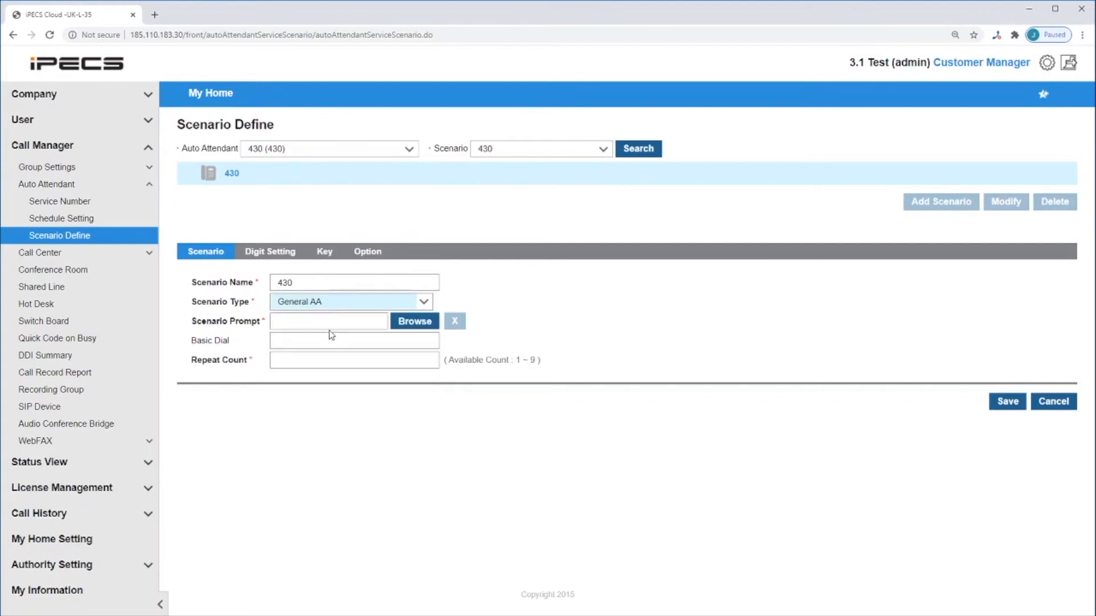
- In scenario 430's digit settings, assign digit 1 to Short Dial with the number 100
left_click(282, 251)
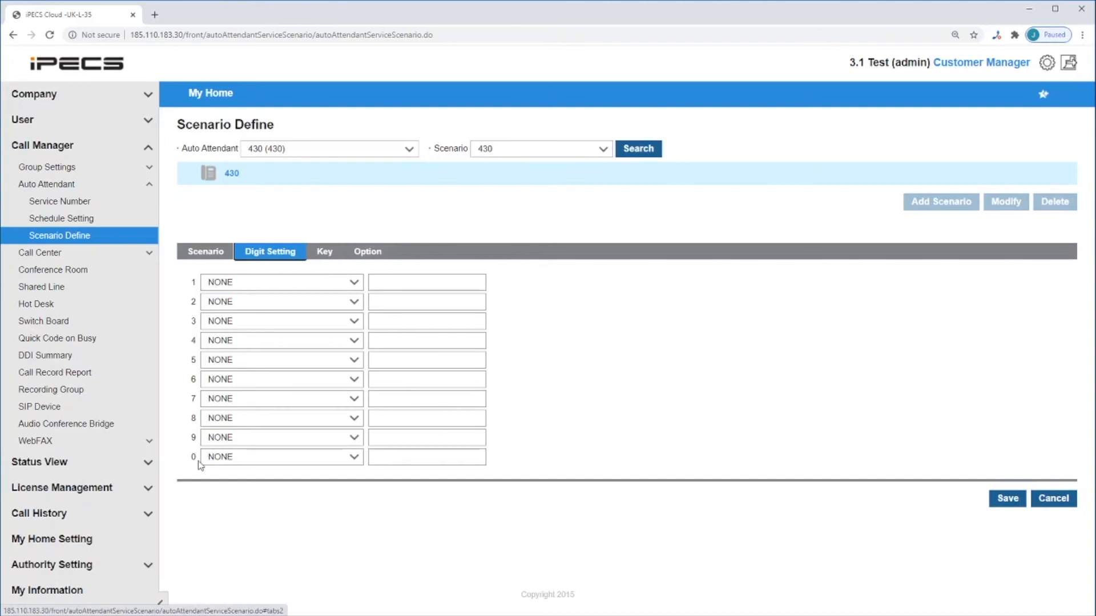
left_click(308, 283)
left_click(292, 315)
left_click(419, 287)
type("100")
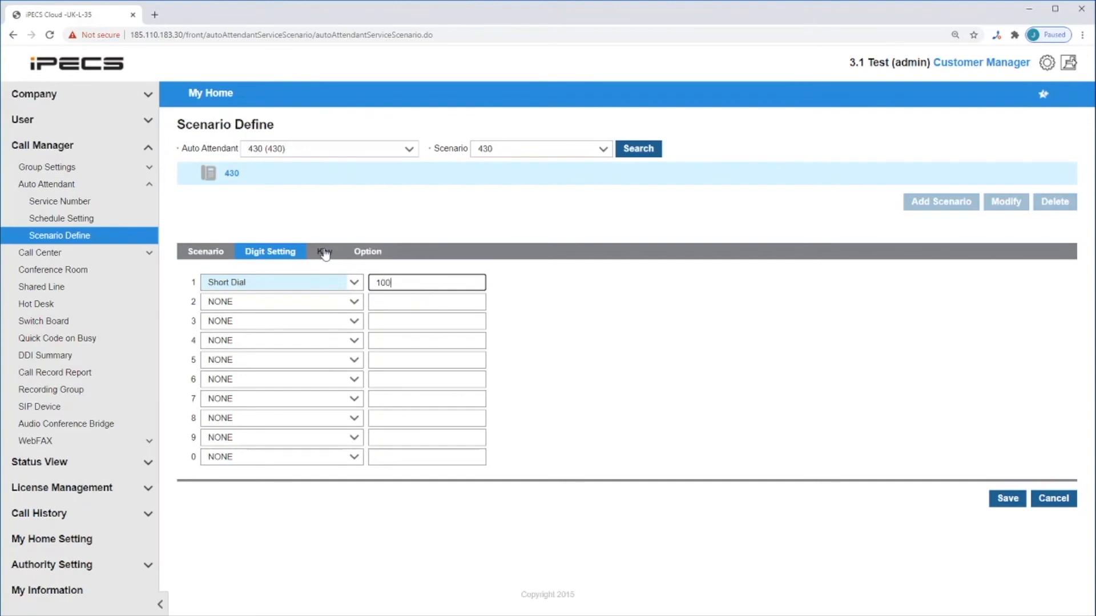
- In scenario 430's key settings, set both the minimum and the maximum digit to 1
left_click(325, 251)
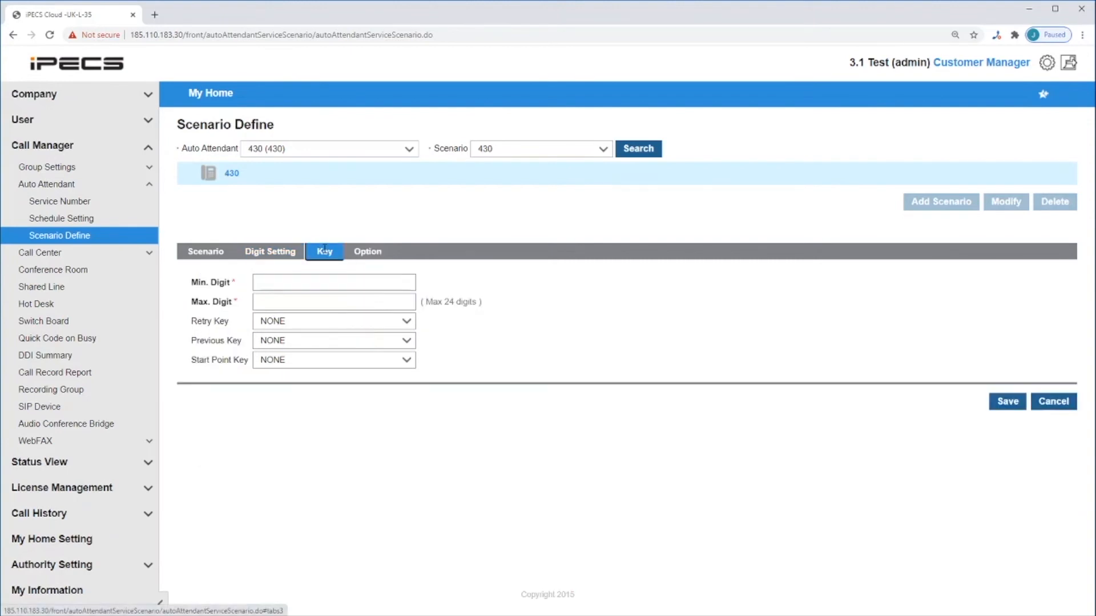
left_click(301, 285)
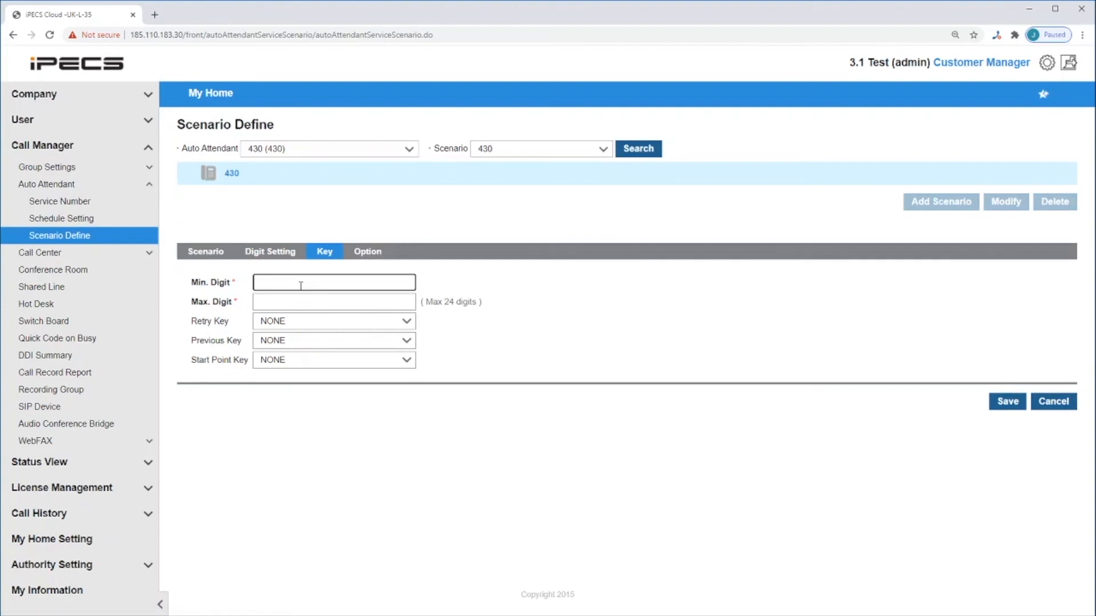
type("1")
left_click(292, 303)
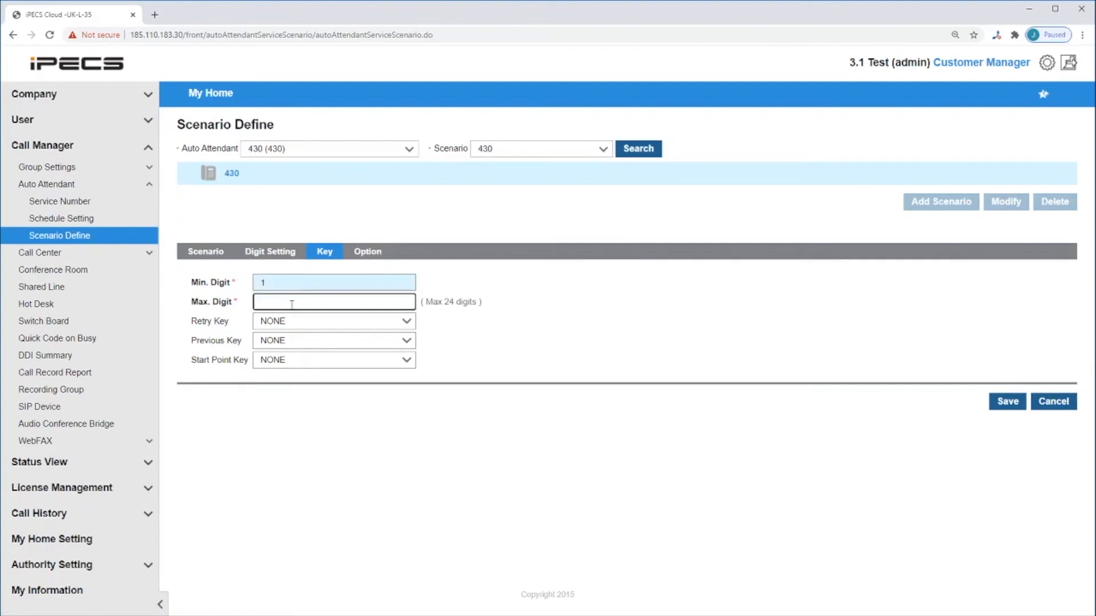
type("1")
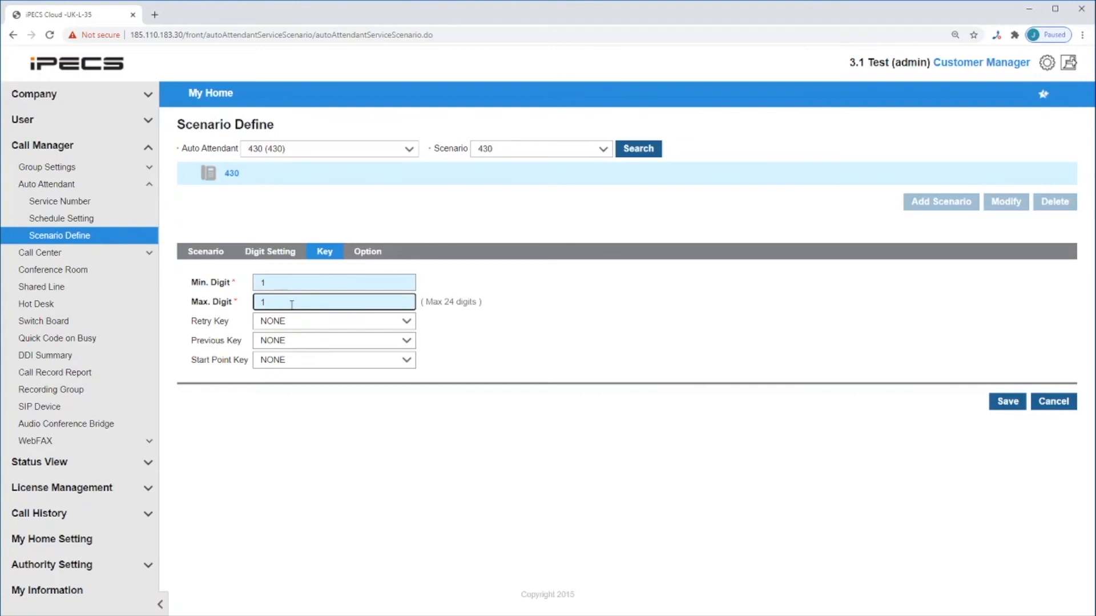
- Choose the file blank - Cloud.wav for both the No Match Announcement and the No Input Announcement of scenario 430
left_click(365, 253)
left_click(467, 284)
left_click(157, 79)
left_click(452, 276)
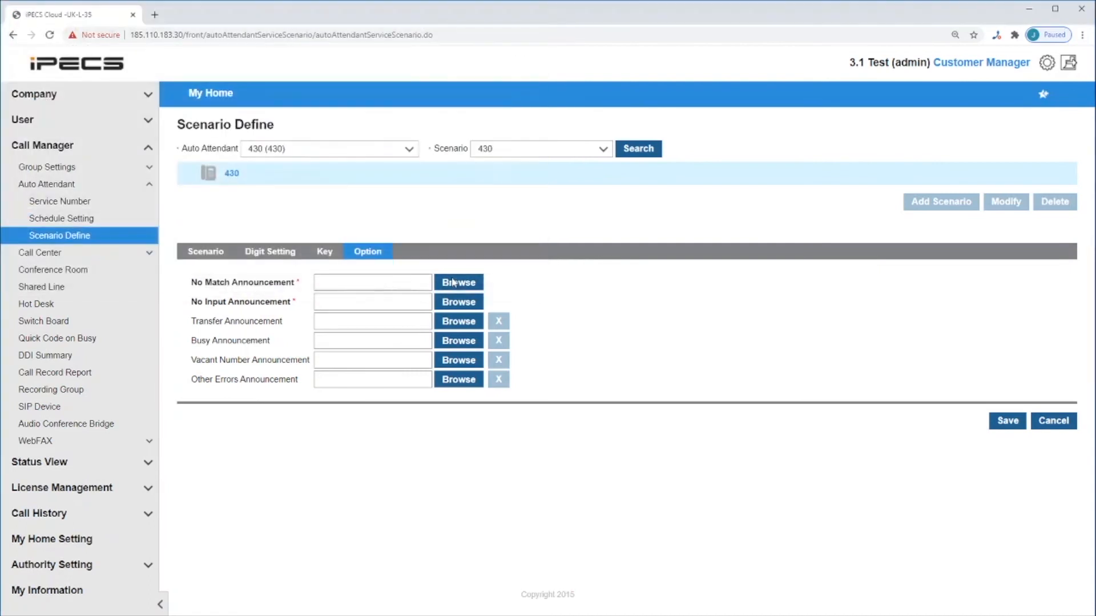
left_click(456, 306)
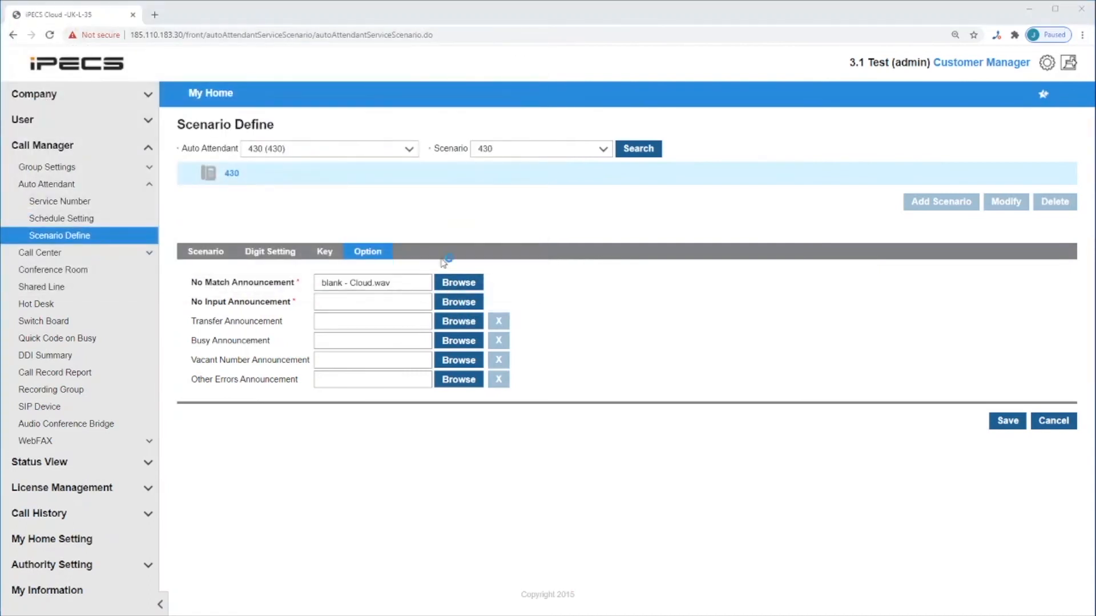
left_click(170, 79)
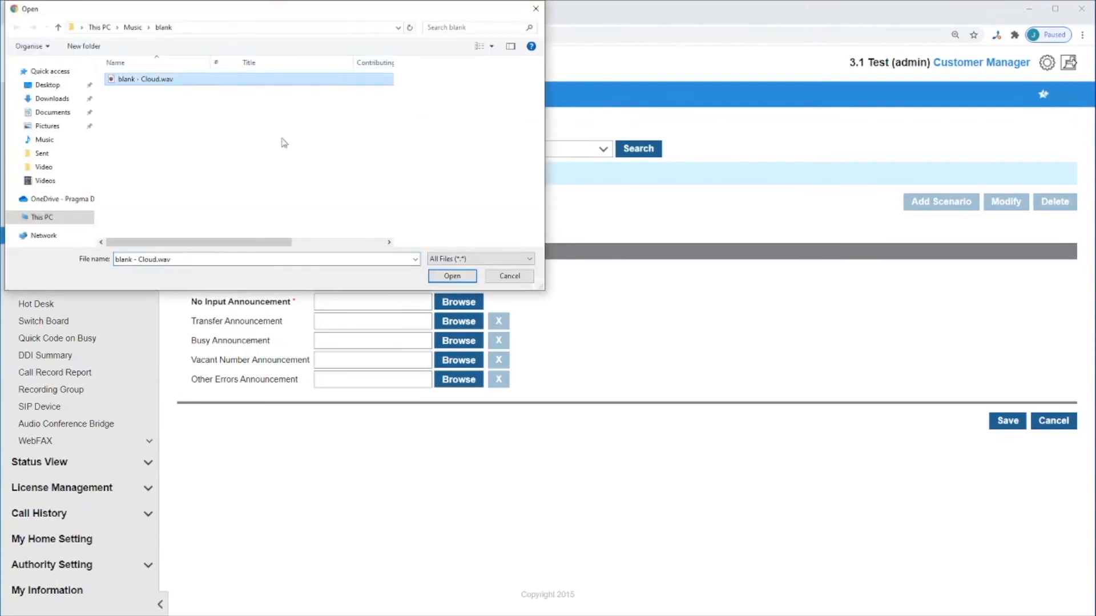
left_click(453, 277)
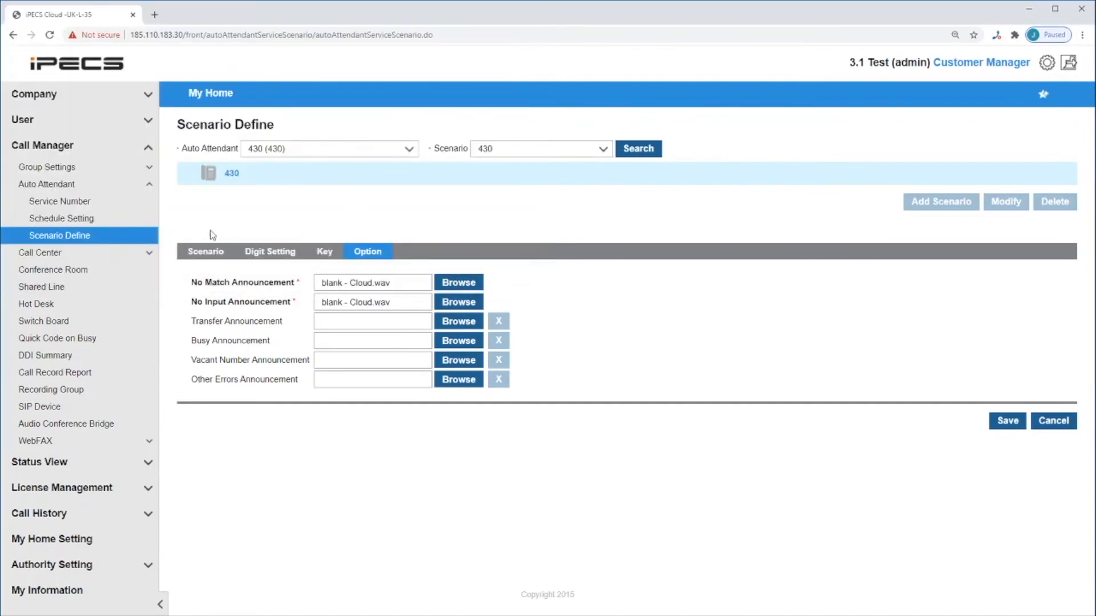
- Choose blank - Cloud.wav as scenario 430's prompt and set its repeat count to 1
left_click(205, 252)
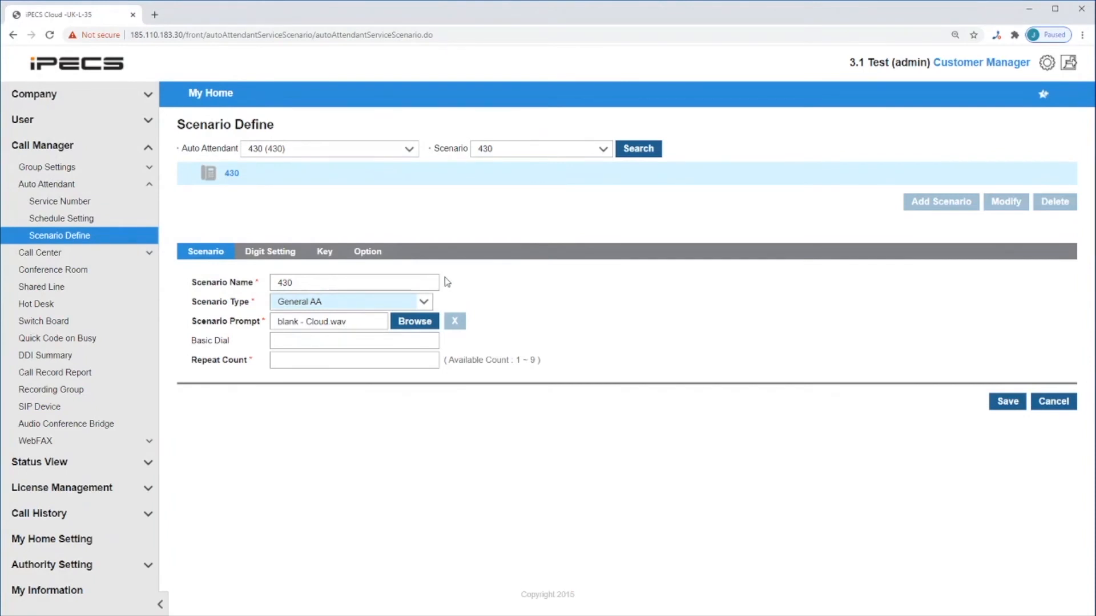
left_click(294, 363)
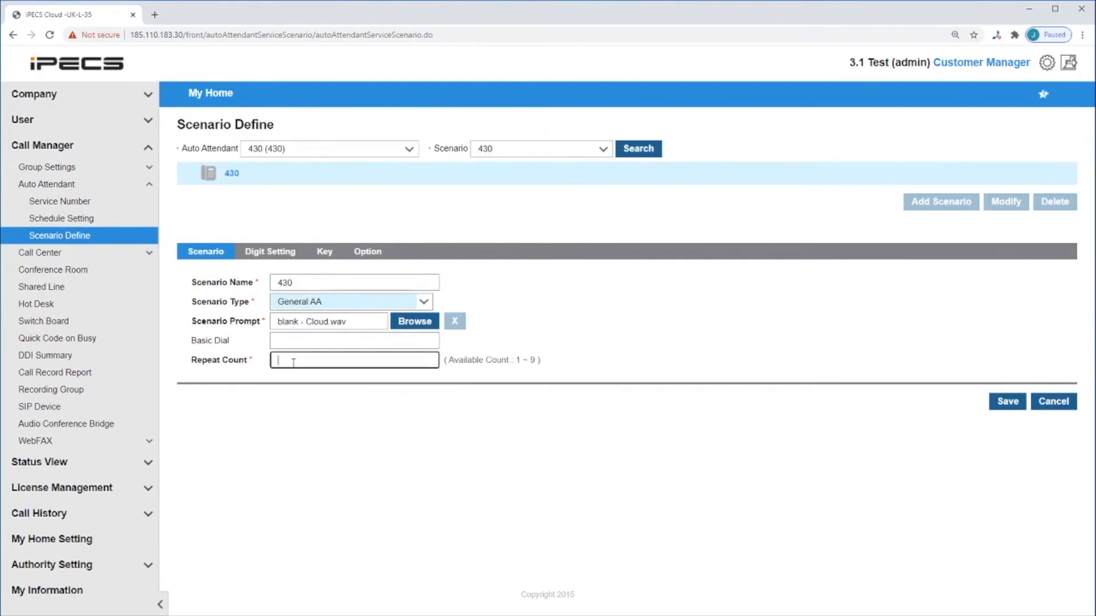
type("1")
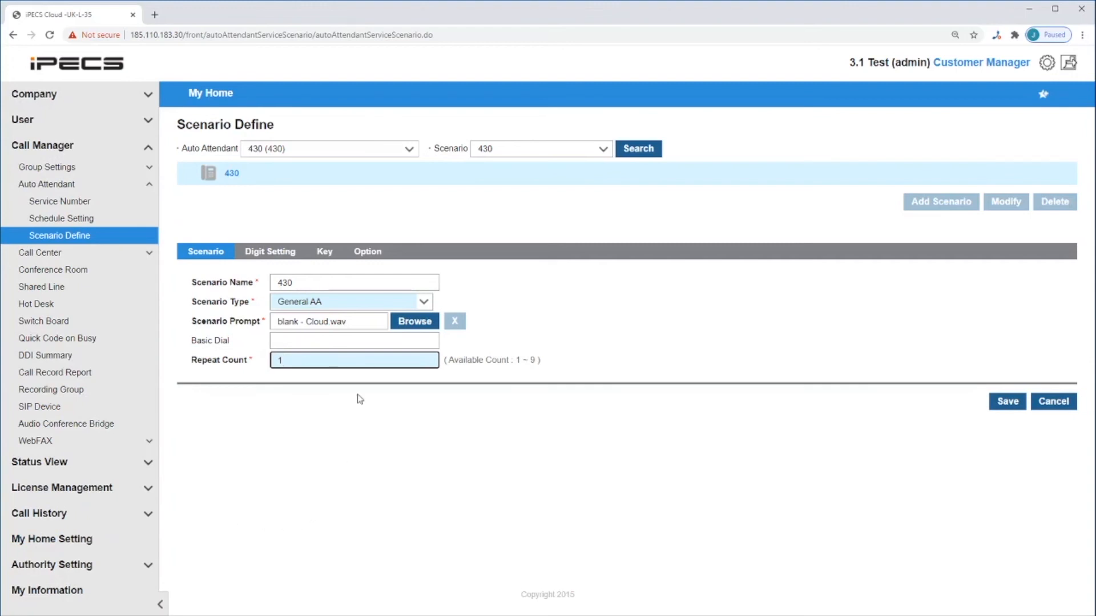
left_click(325, 337)
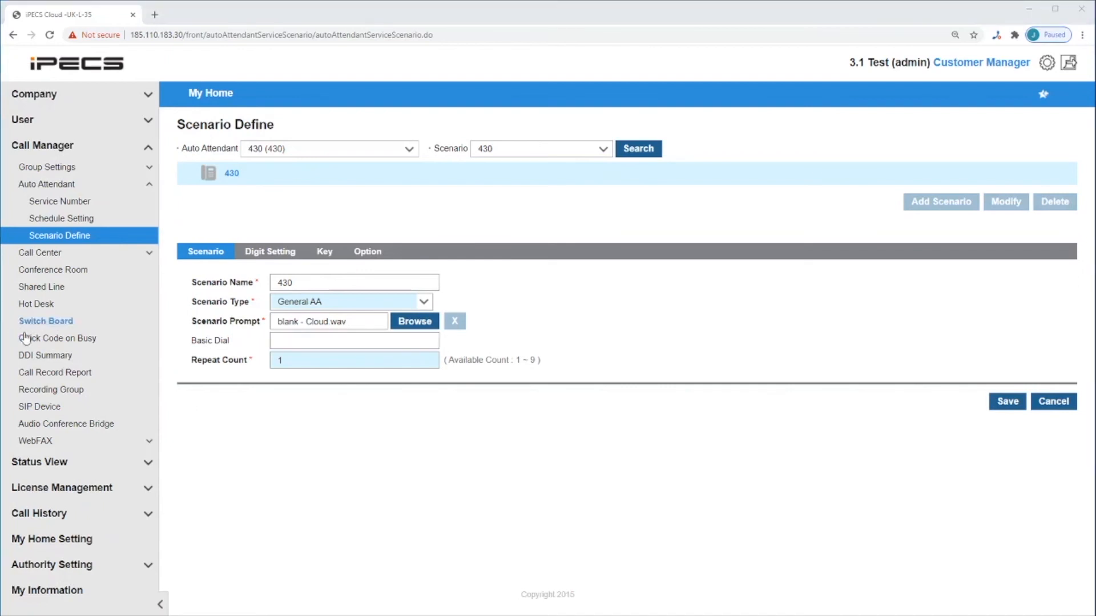
- Change scenario 430's type to Basic Dial and enter 100 as the basic dial number
left_click(354, 303)
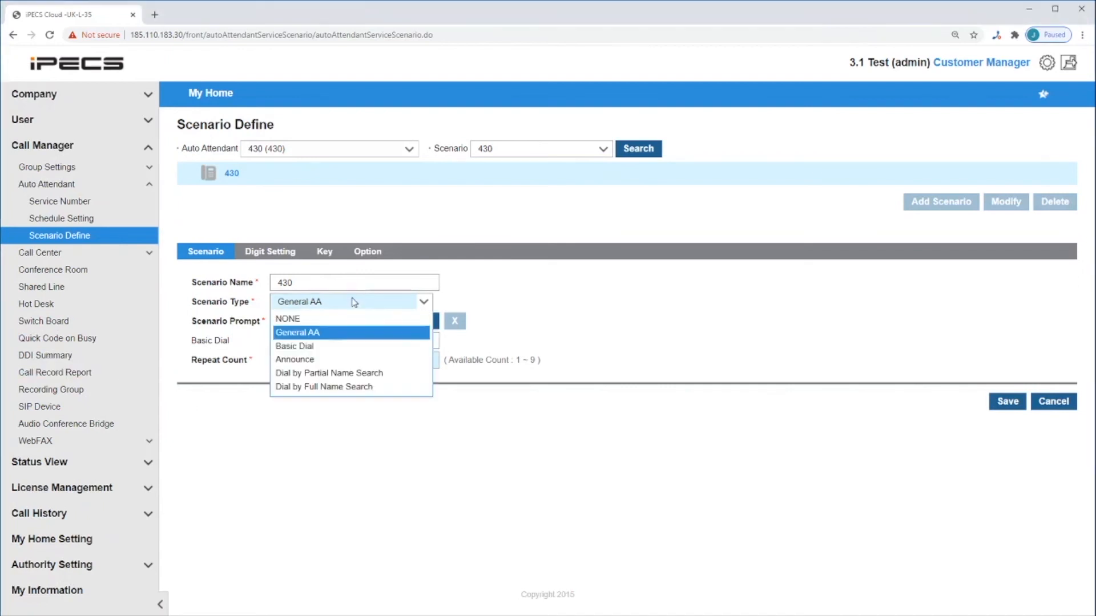
left_click(322, 347)
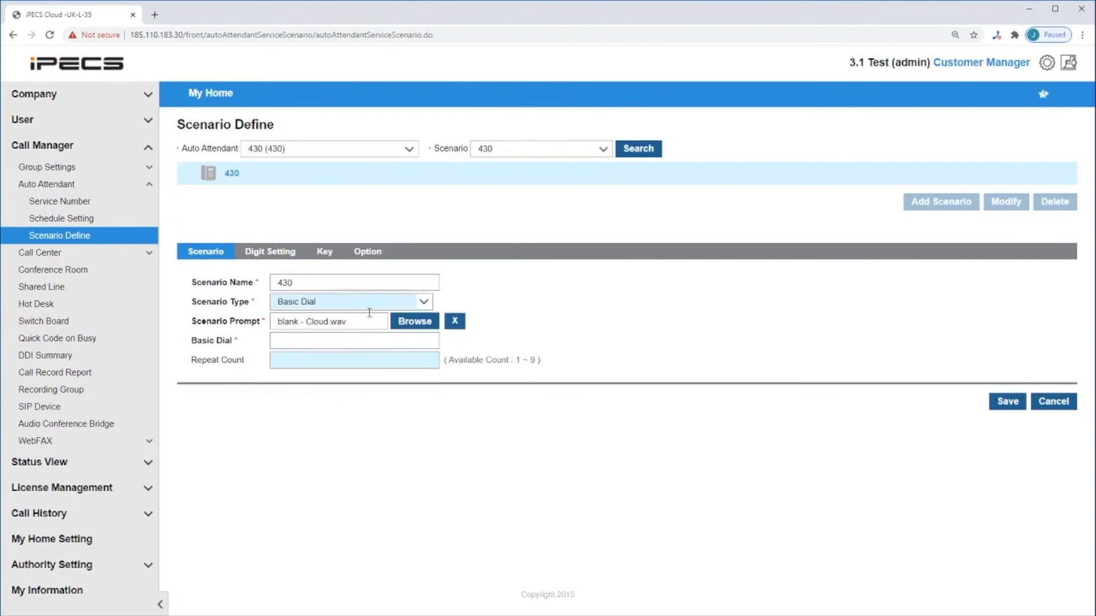
left_click(328, 339)
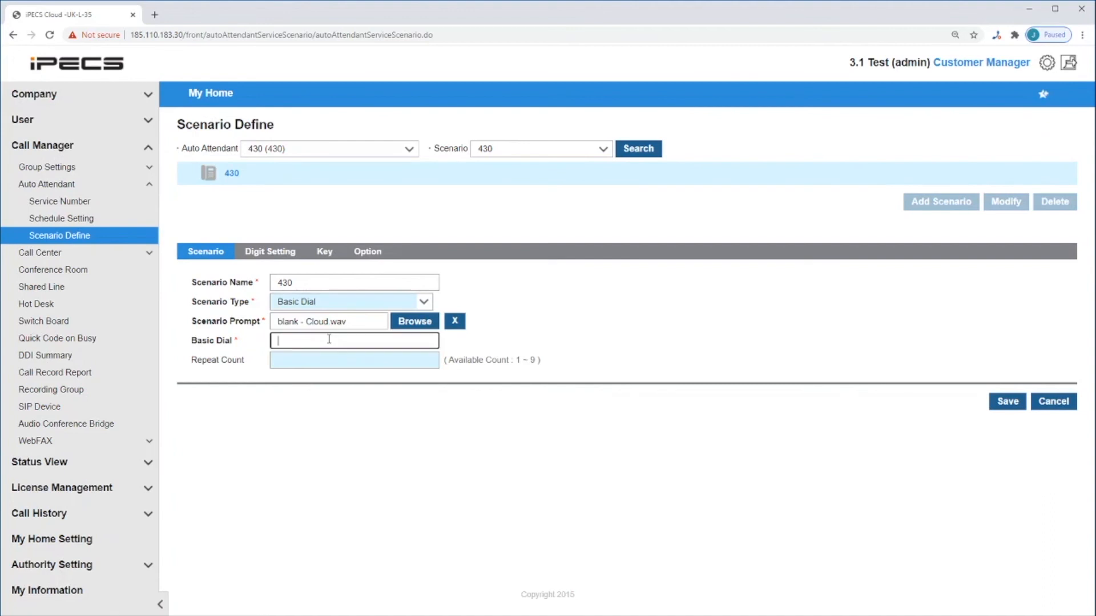
type("100")
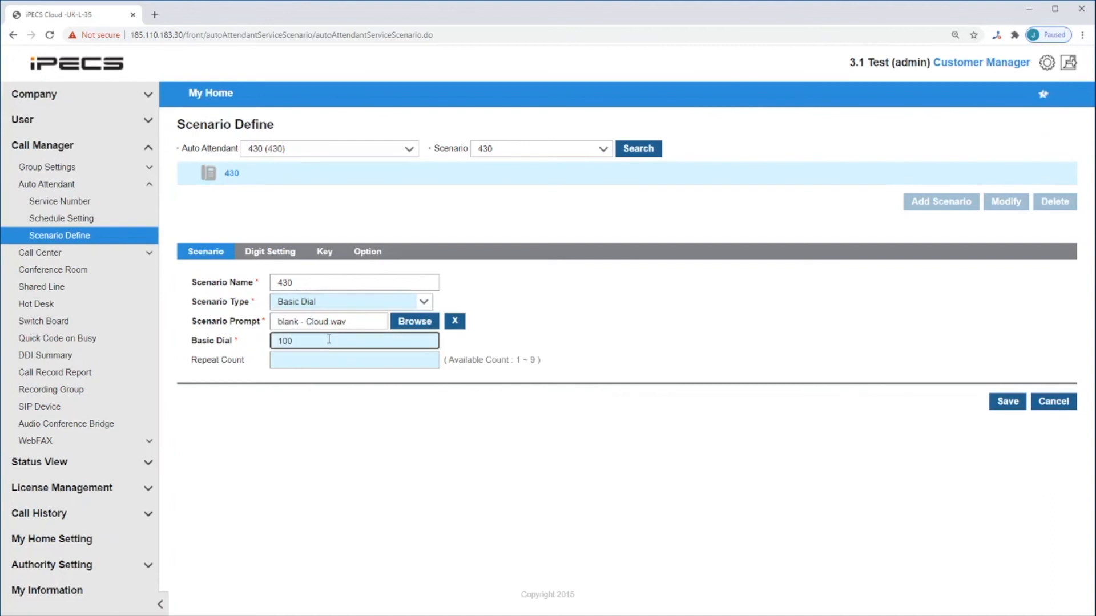
- Switch scenario 430's type to Announce and then to Dial by Partial Name Search
left_click(363, 301)
left_click(338, 359)
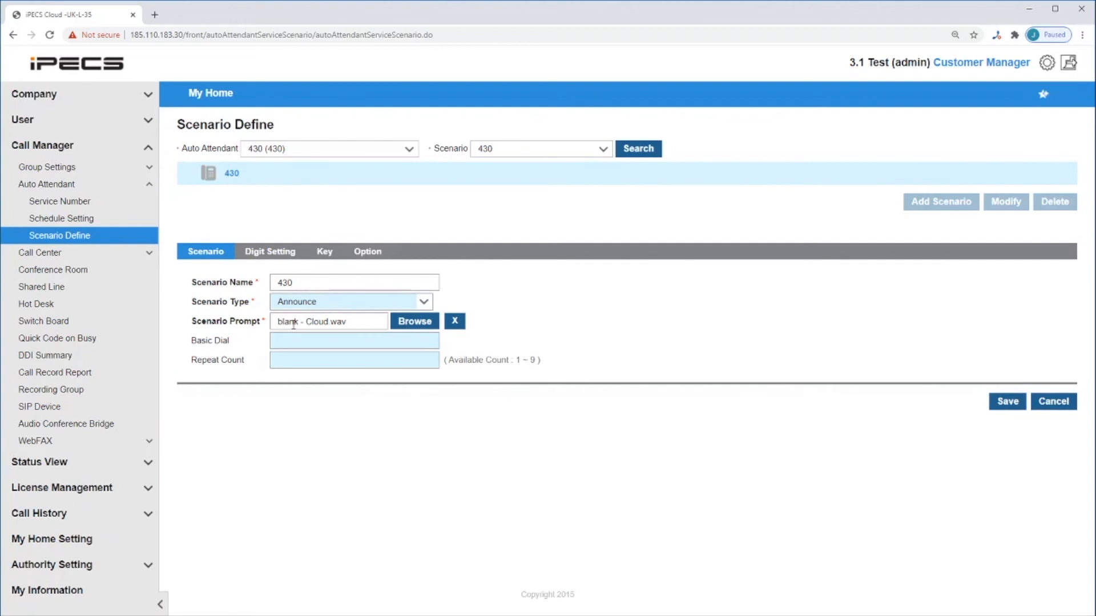
left_click(342, 306)
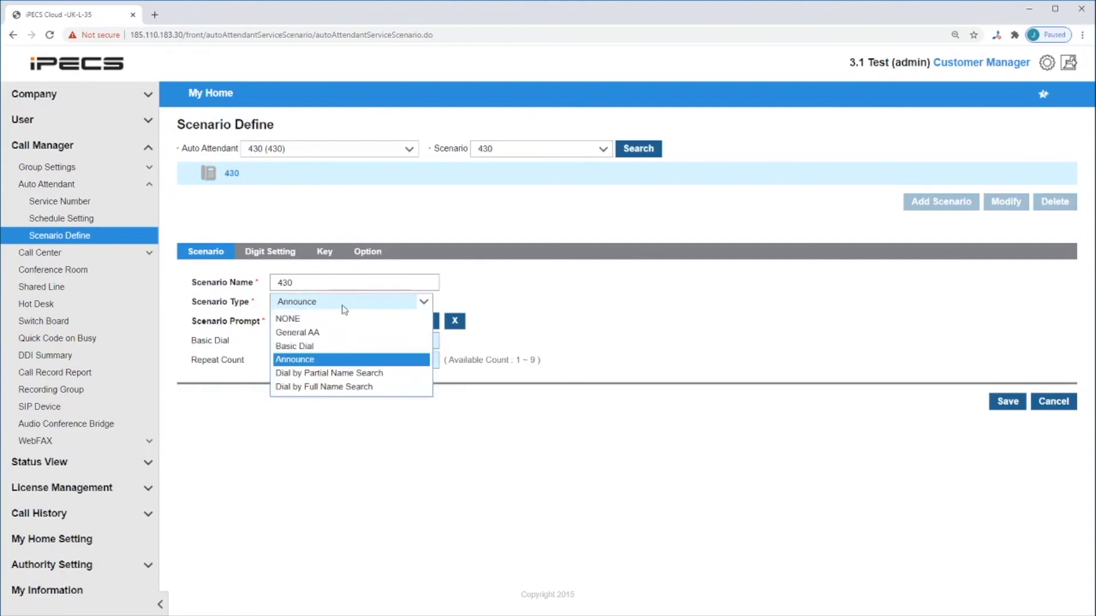
left_click(328, 374)
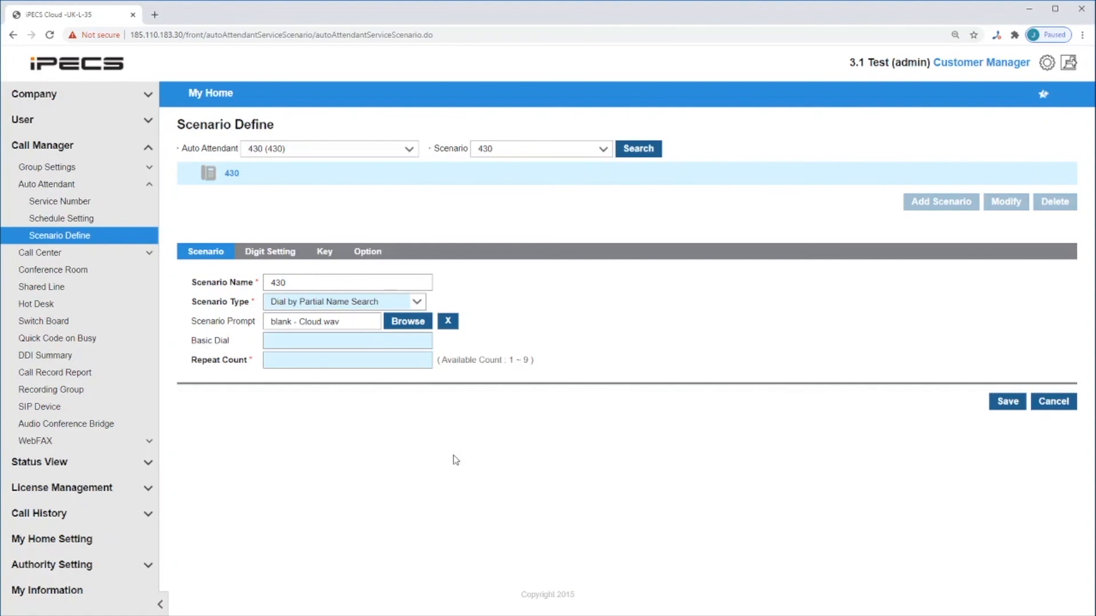
- Switch scenario 430's type to Dial by Full Name Search and open its announcement options
left_click(407, 303)
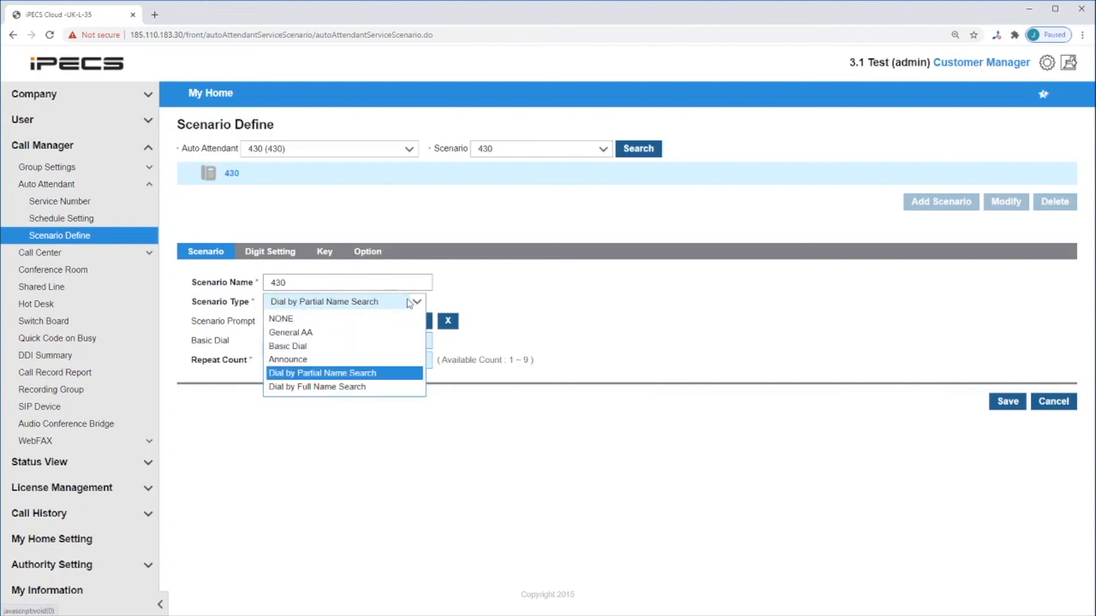
left_click(370, 387)
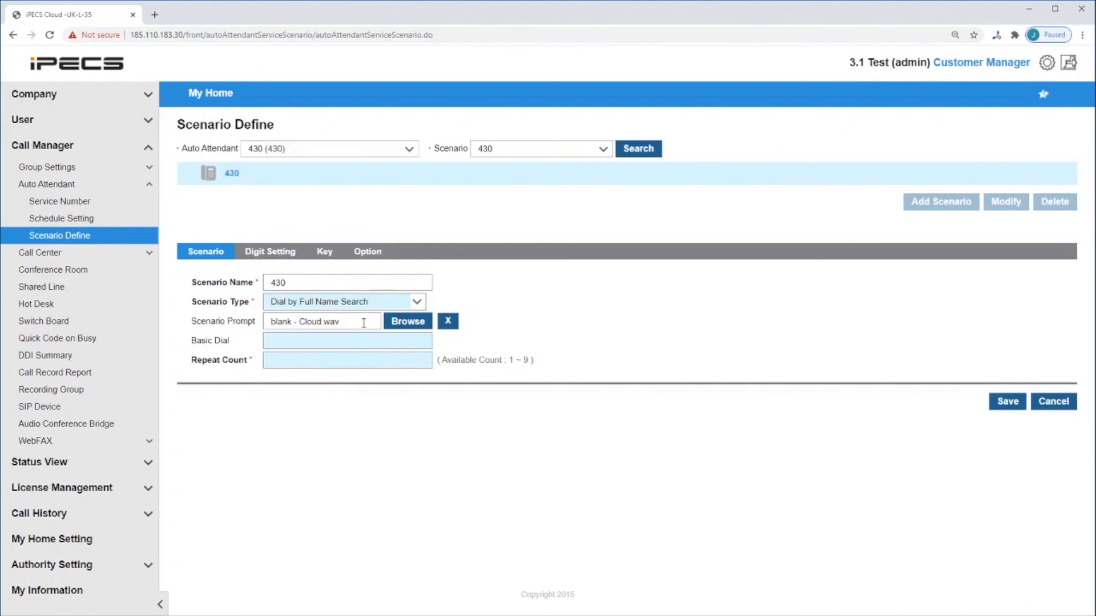
left_click(331, 363)
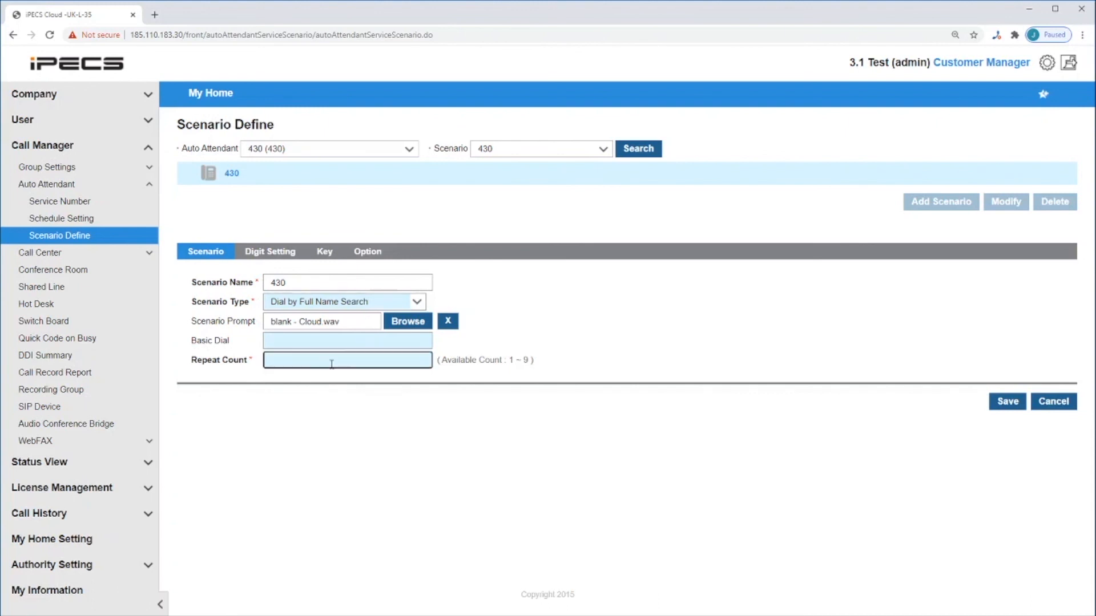
left_click(374, 253)
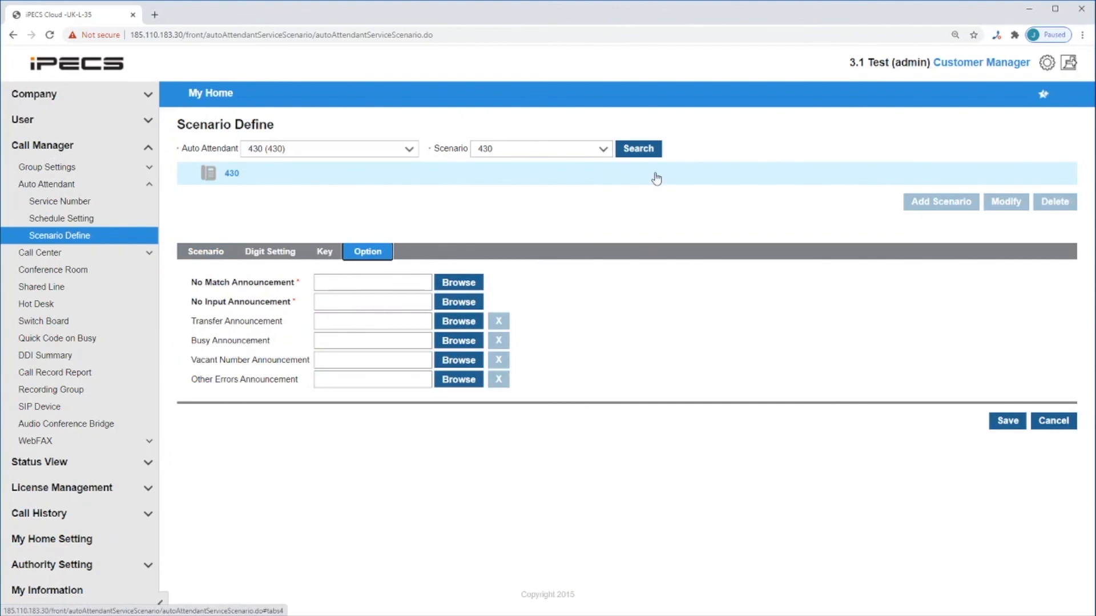
- Look up the scenario "430 tuesday-friday" of auto attendant 430
left_click(602, 149)
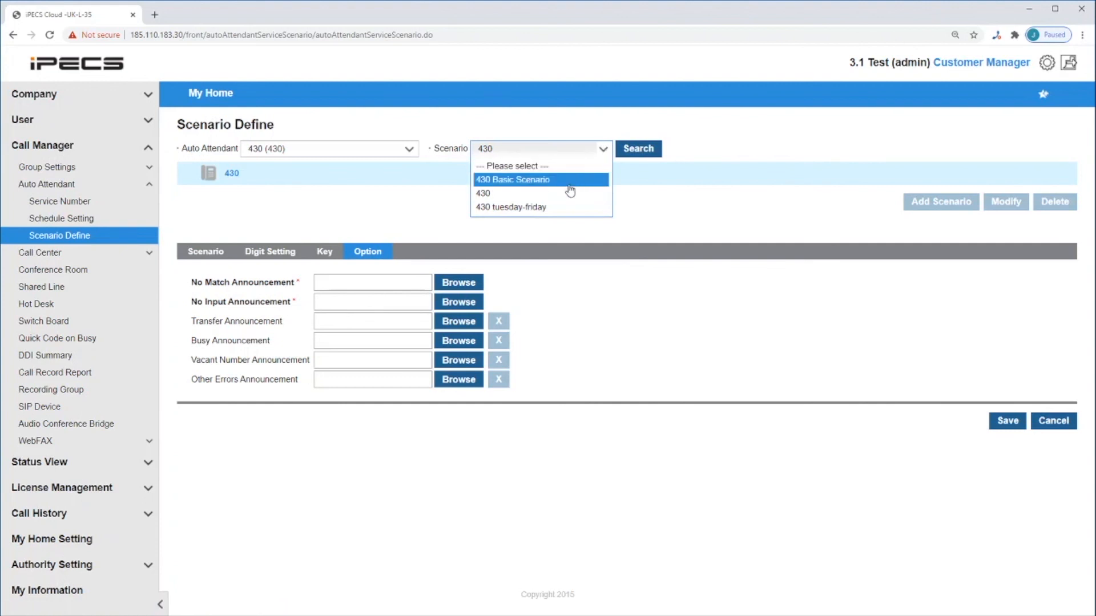
left_click(559, 210)
left_click(637, 155)
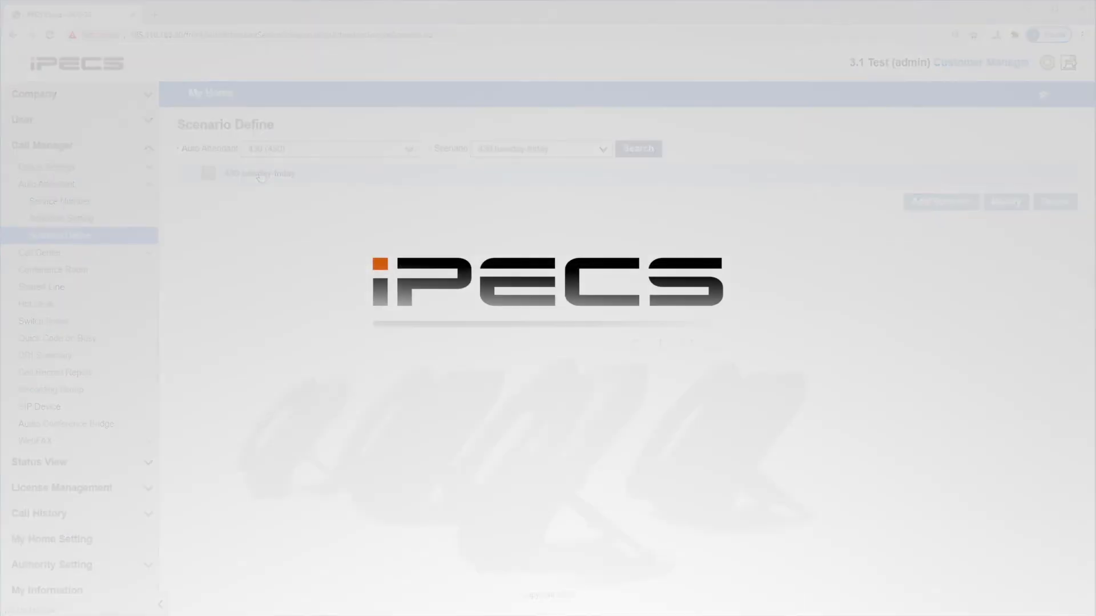